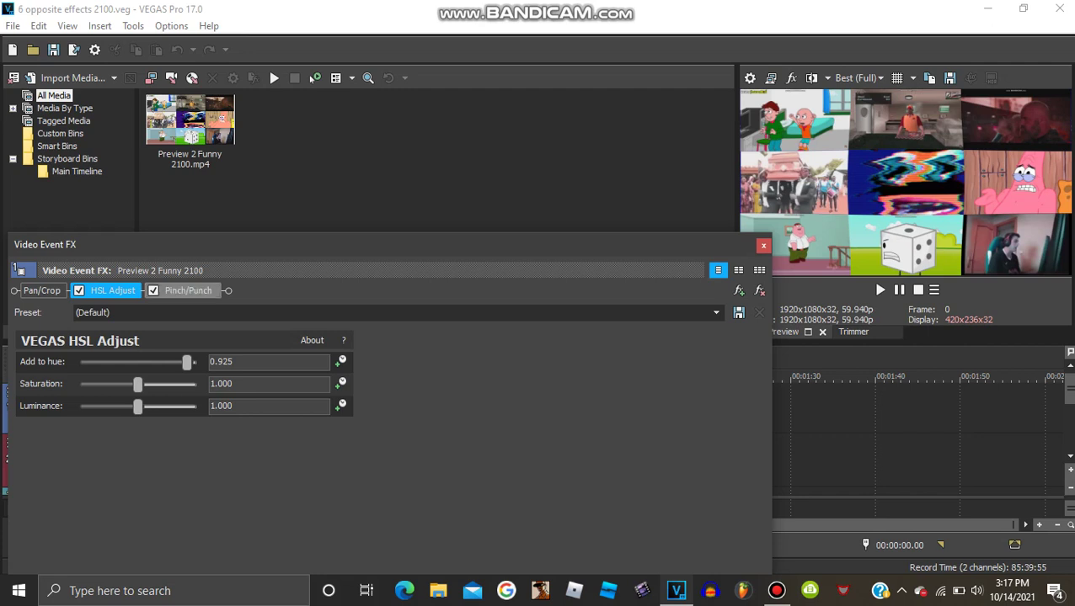
Review the first clip's Pinch/Punch effect settings and the time stretch and pitch shift properties of its audio event.
left_click(187, 291)
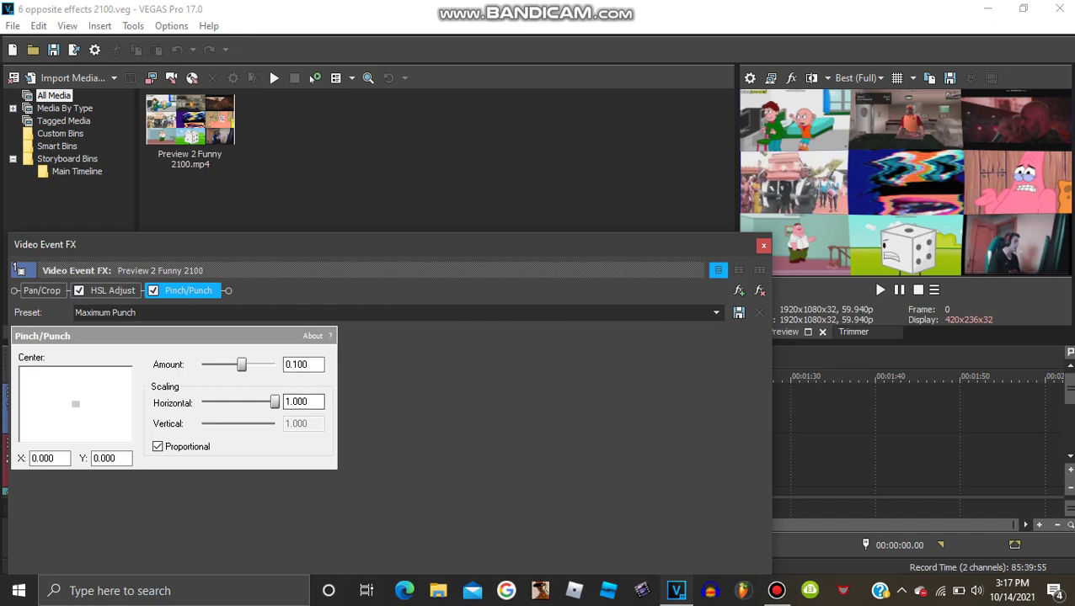
left_click(763, 245)
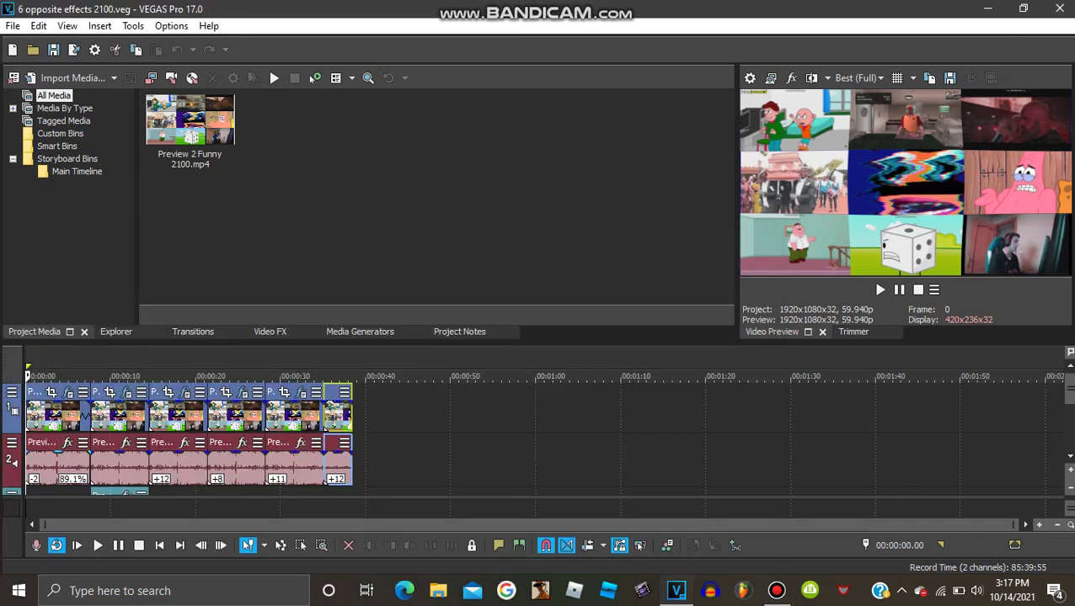
right_click(59, 480)
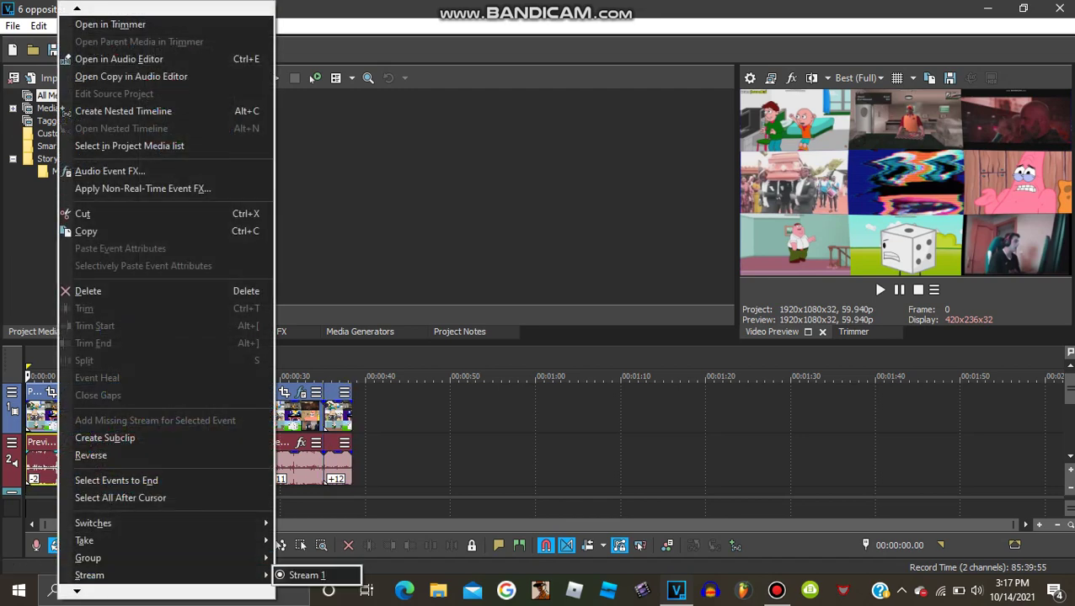
mouse_move(76, 591)
left_click(99, 566)
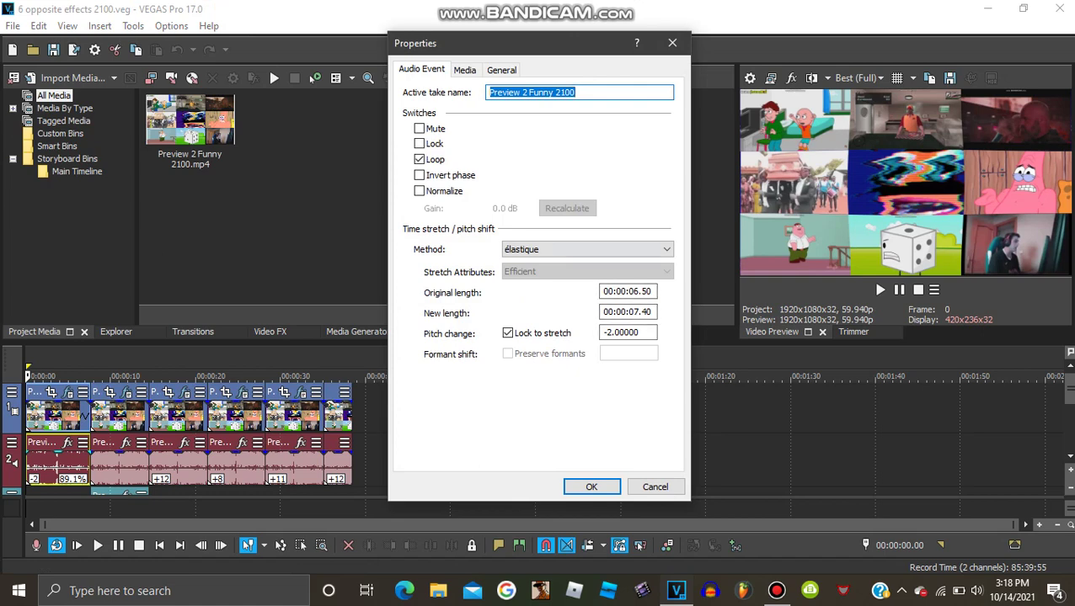
left_click(591, 486)
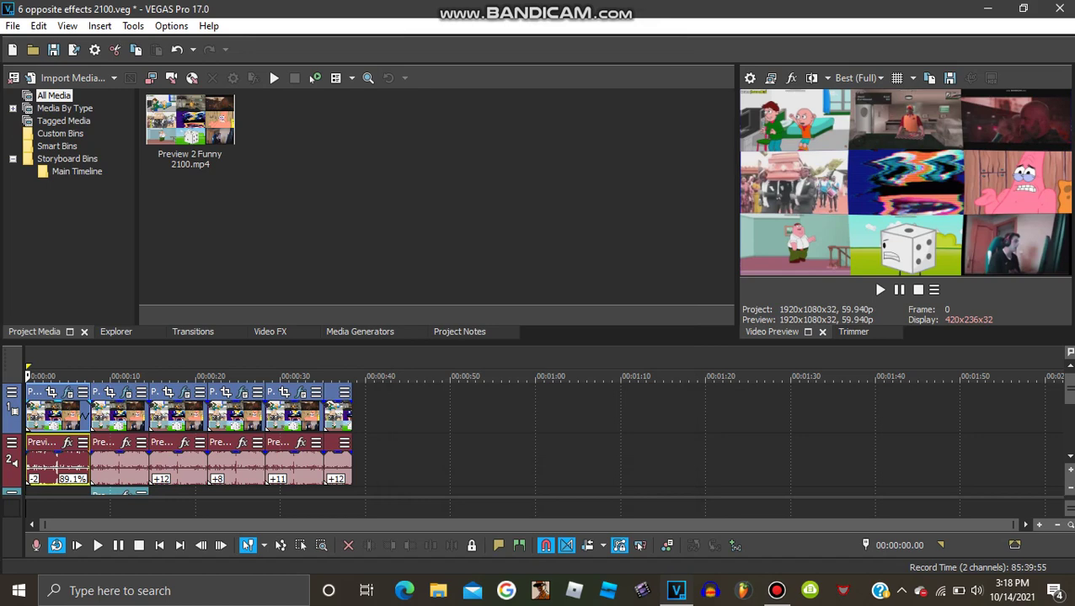
Check the playback rate in the properties of the first video event on the timeline.
right_click(39, 415)
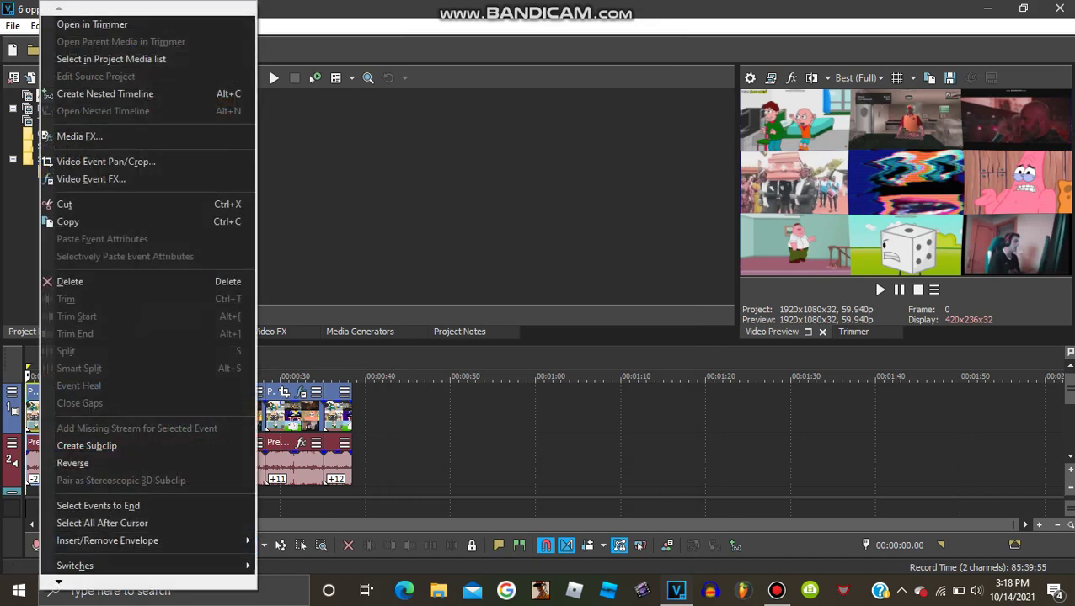
mouse_move(58, 581)
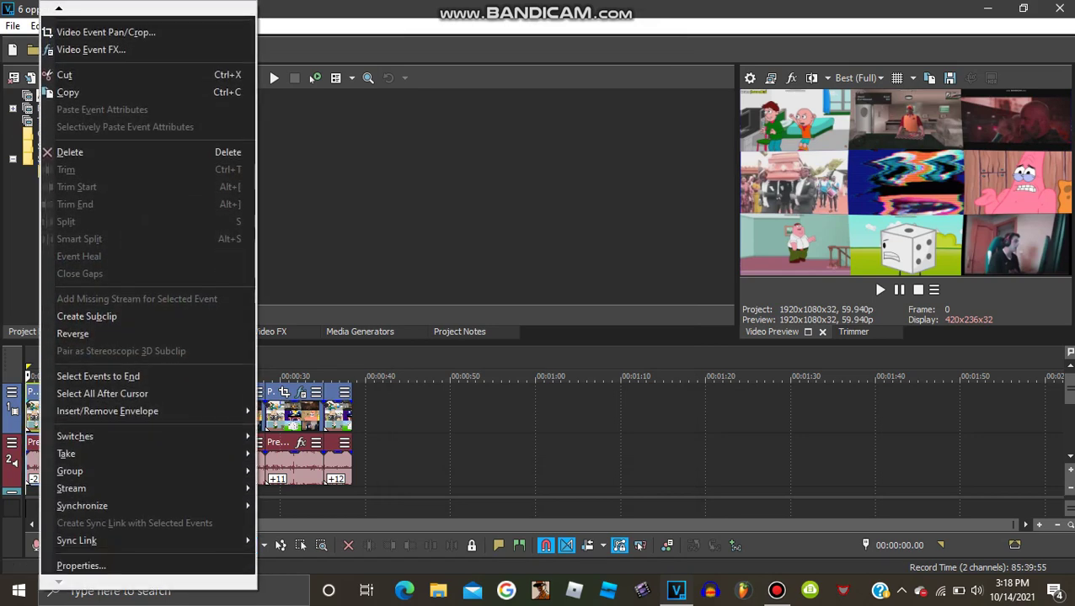
left_click(84, 568)
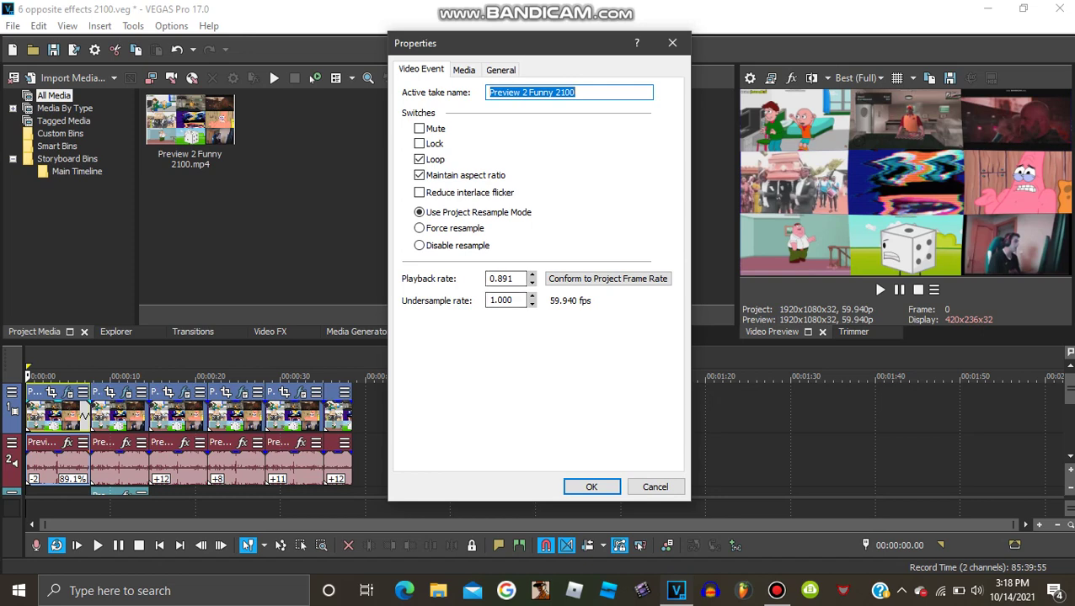
key("Return")
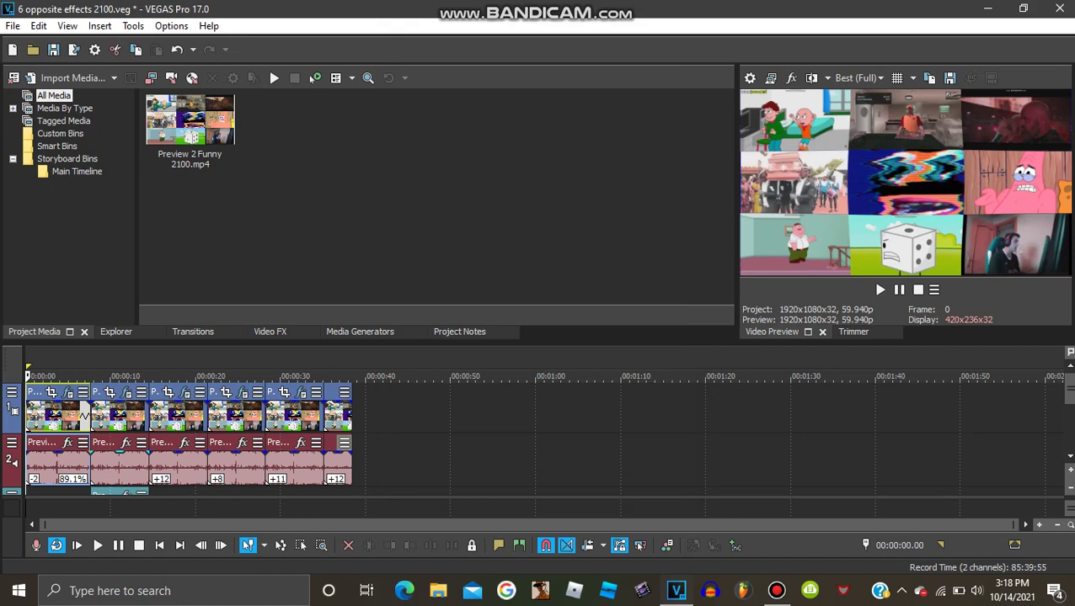
Examine the Swirl and HSL Adjust effect settings applied to the second video clip.
left_click(116, 463)
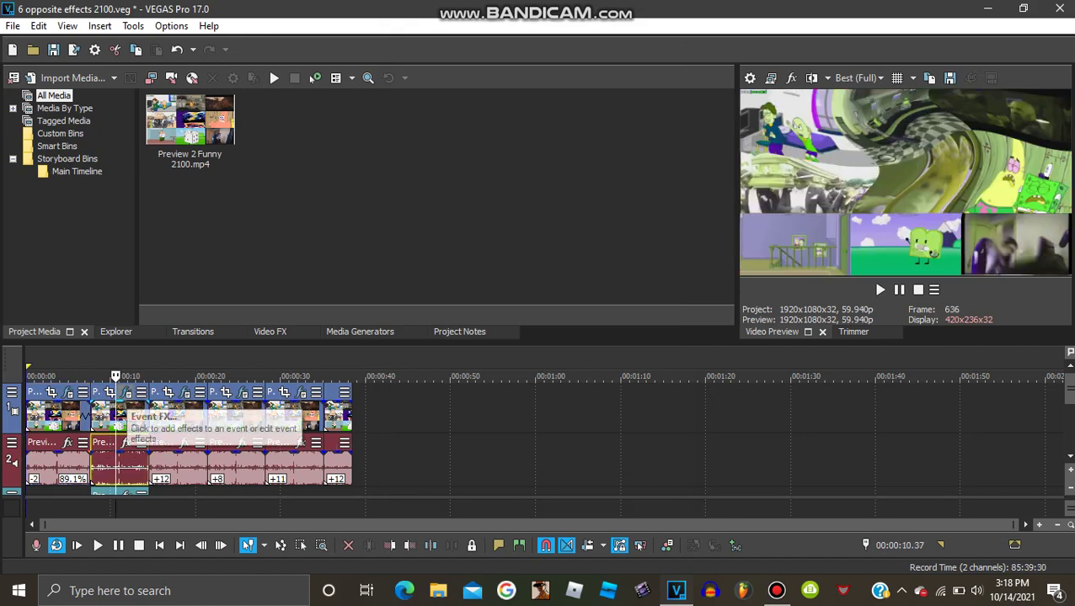
left_click(125, 392)
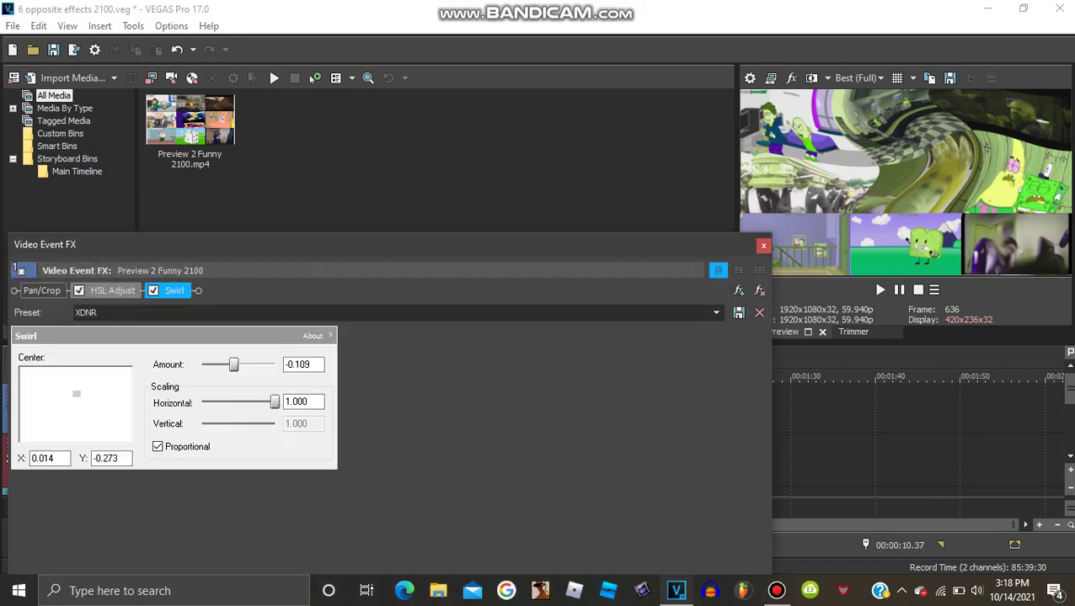
left_click(112, 290)
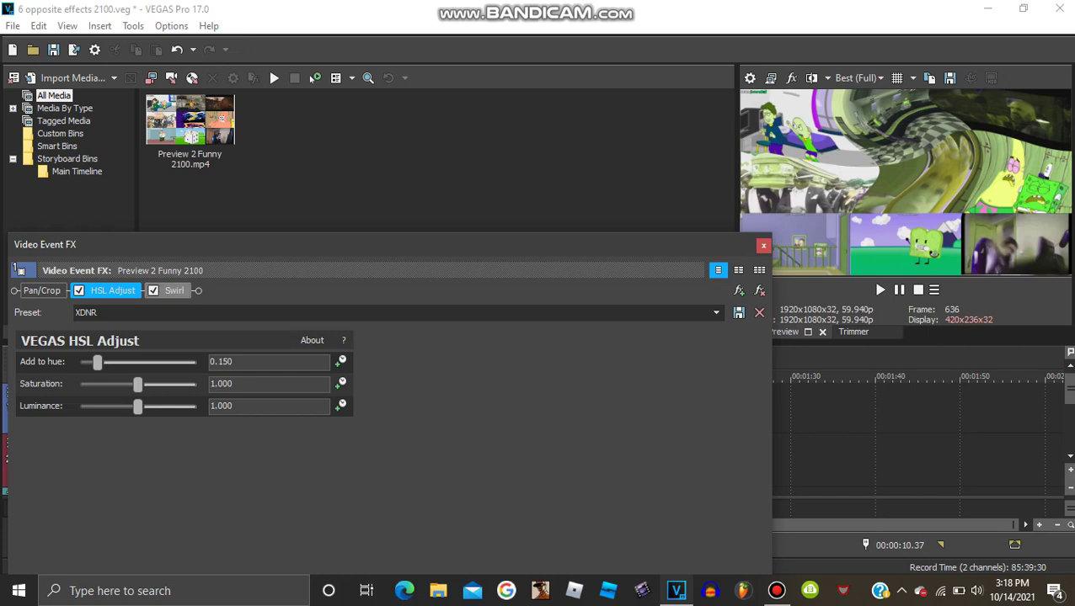
left_click(174, 291)
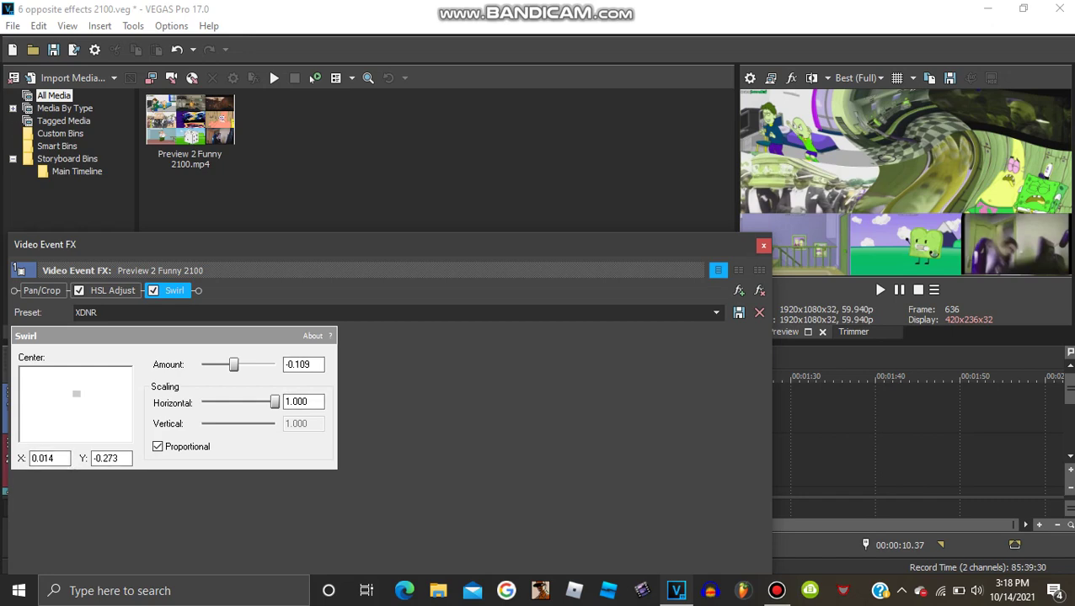
left_click(763, 245)
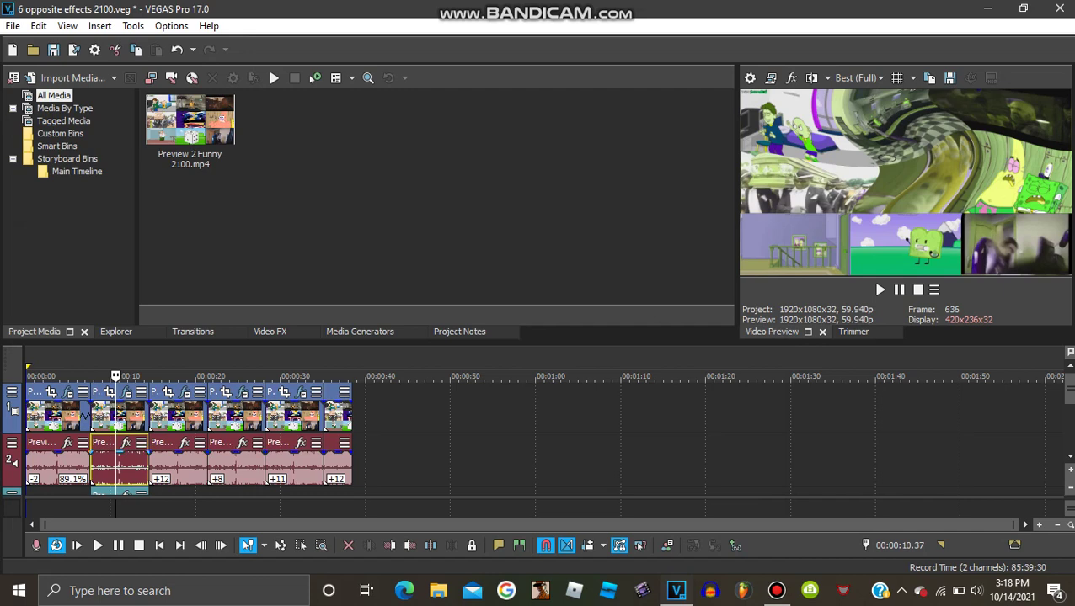
Check the time stretch and pitch shift method of the second clip's audio event on track 2, keeping it at None.
right_click(127, 464)
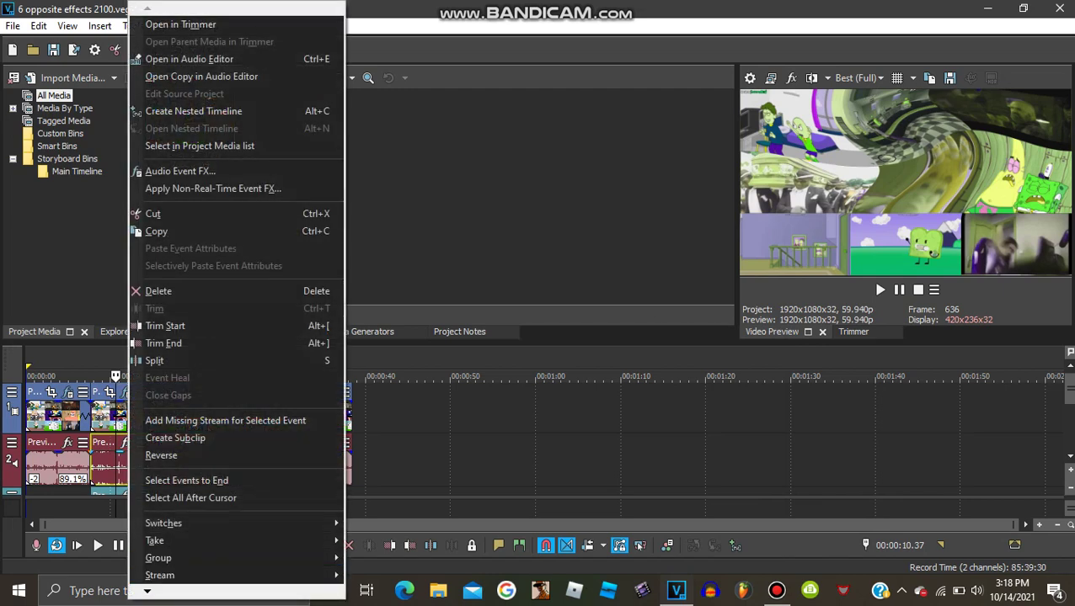
mouse_move(147, 591)
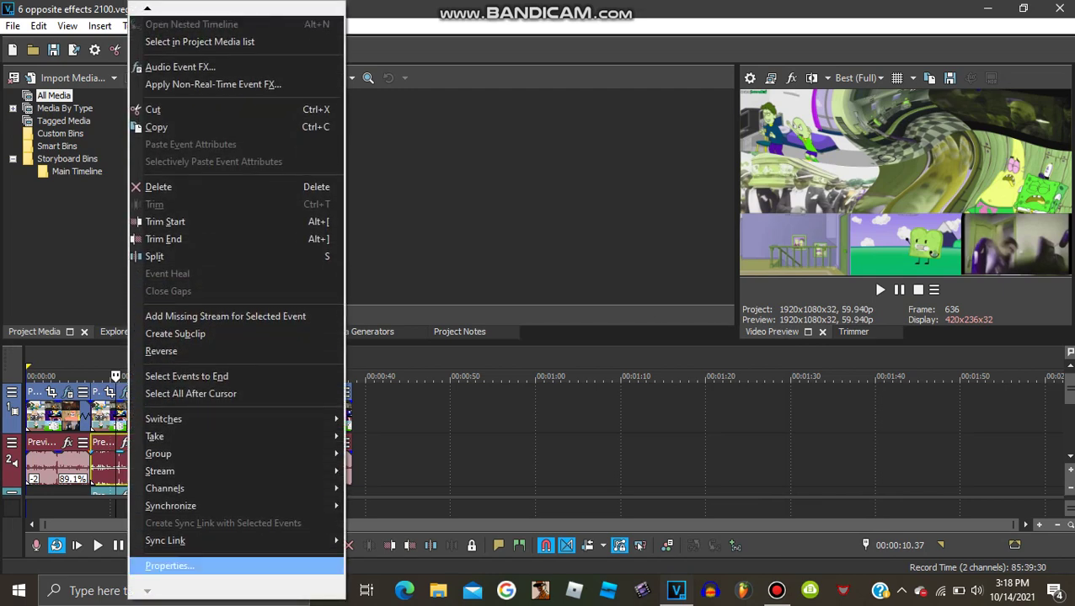
left_click(169, 565)
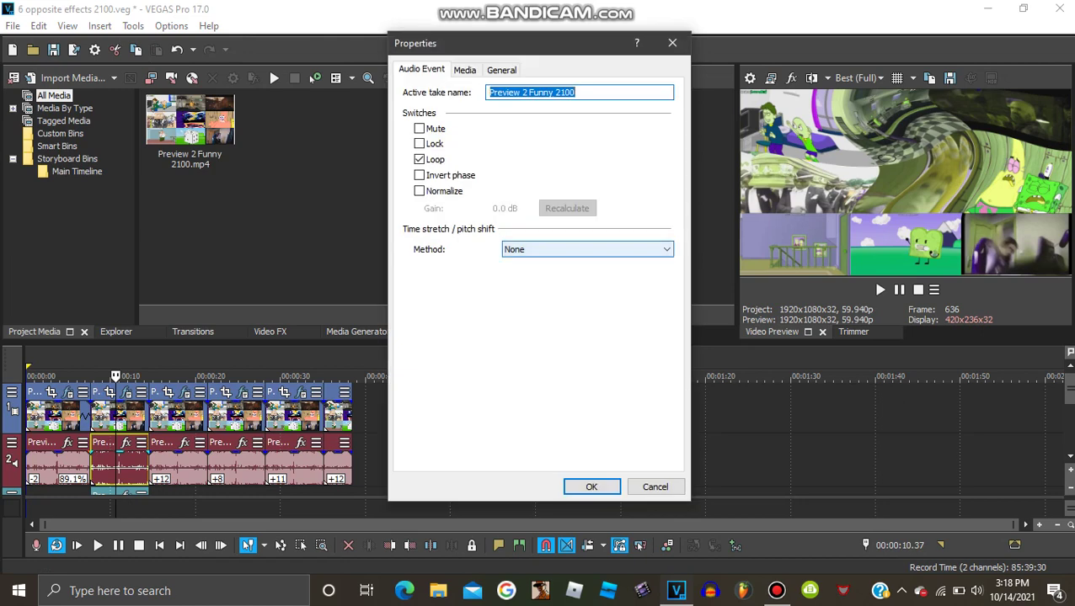
left_click(587, 249)
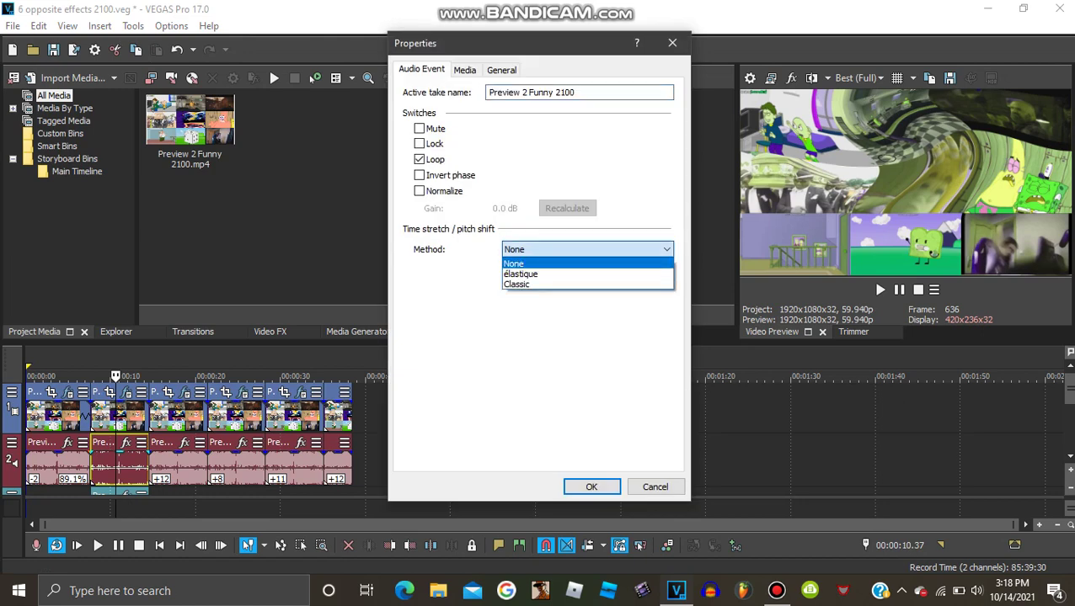
left_click(587, 264)
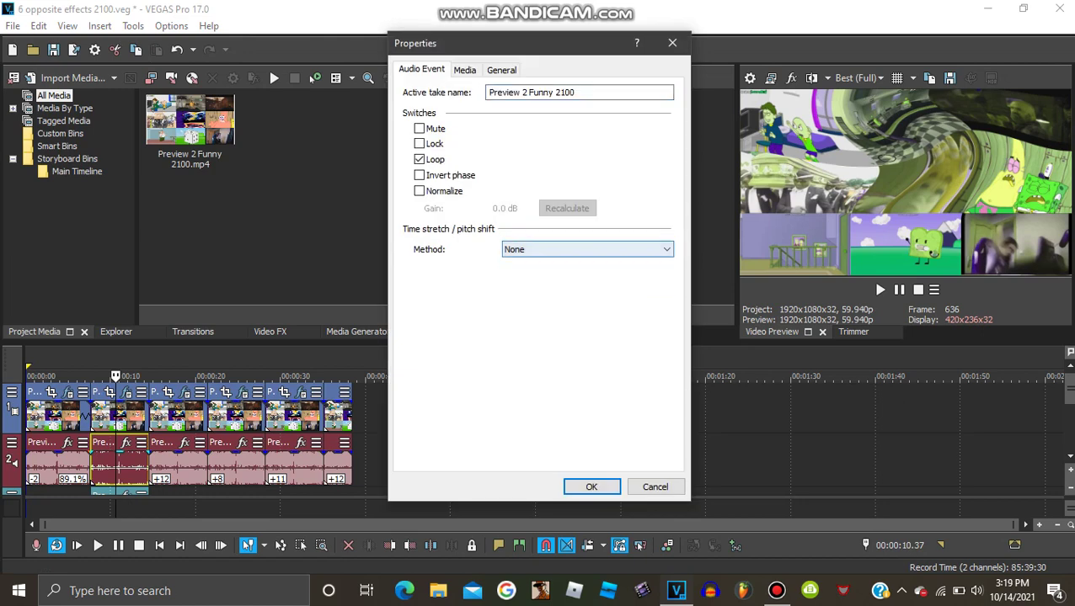
key("Tab")
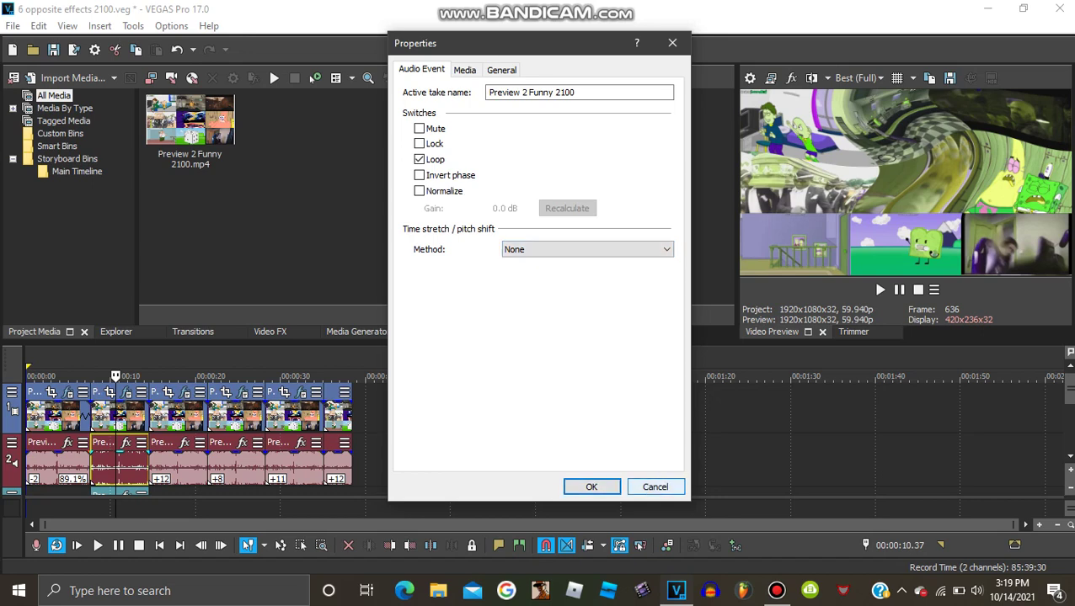
key("Return")
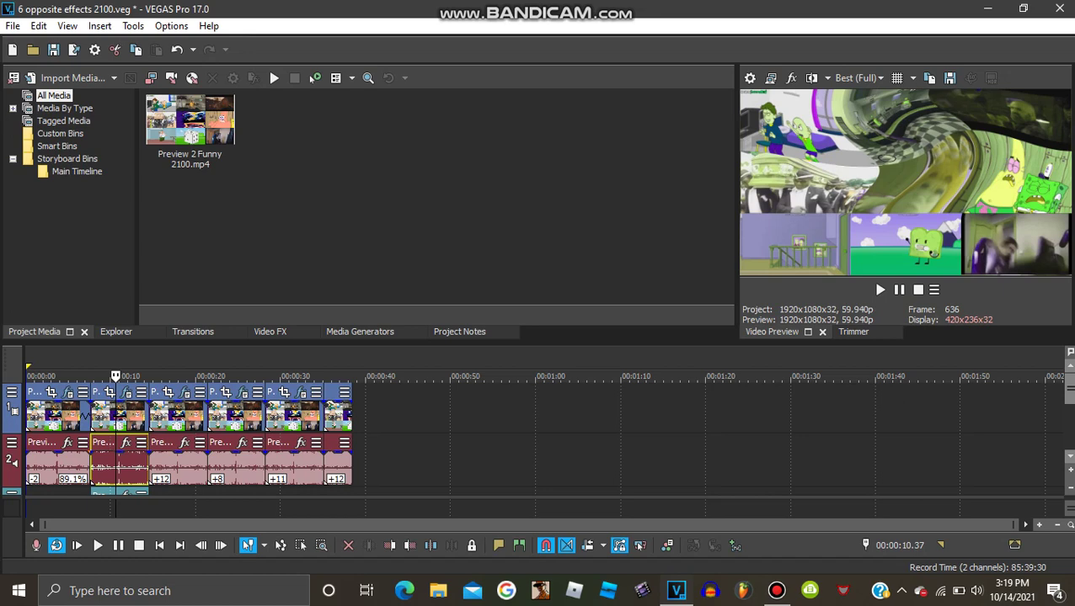
Check the pitch shift properties of the additional audio event on track 3 beneath the second clip.
scroll(188, 438, "down", 1)
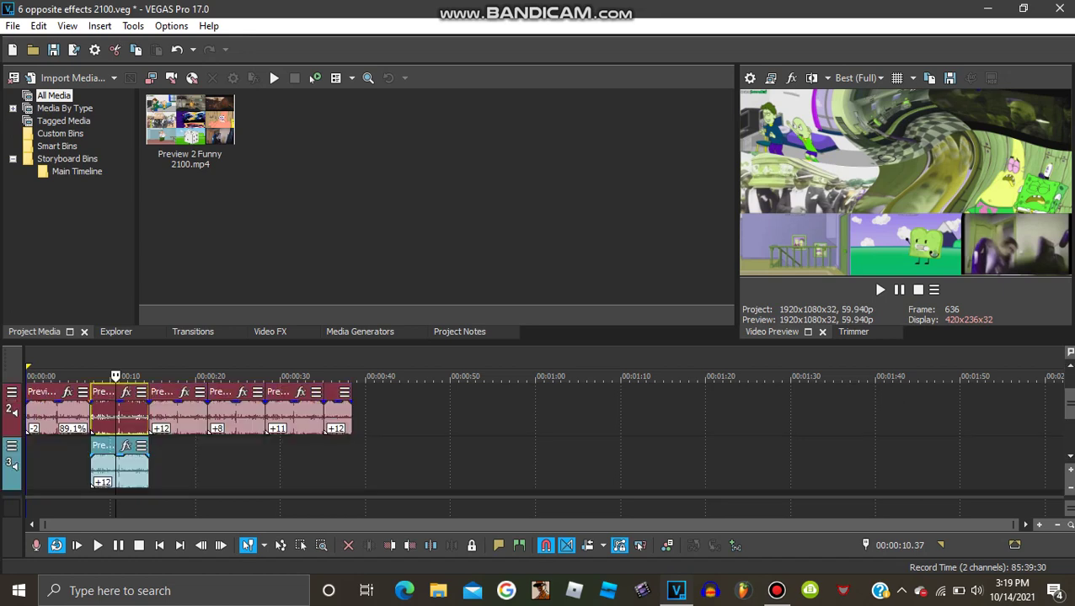
right_click(126, 468)
mouse_move(146, 591)
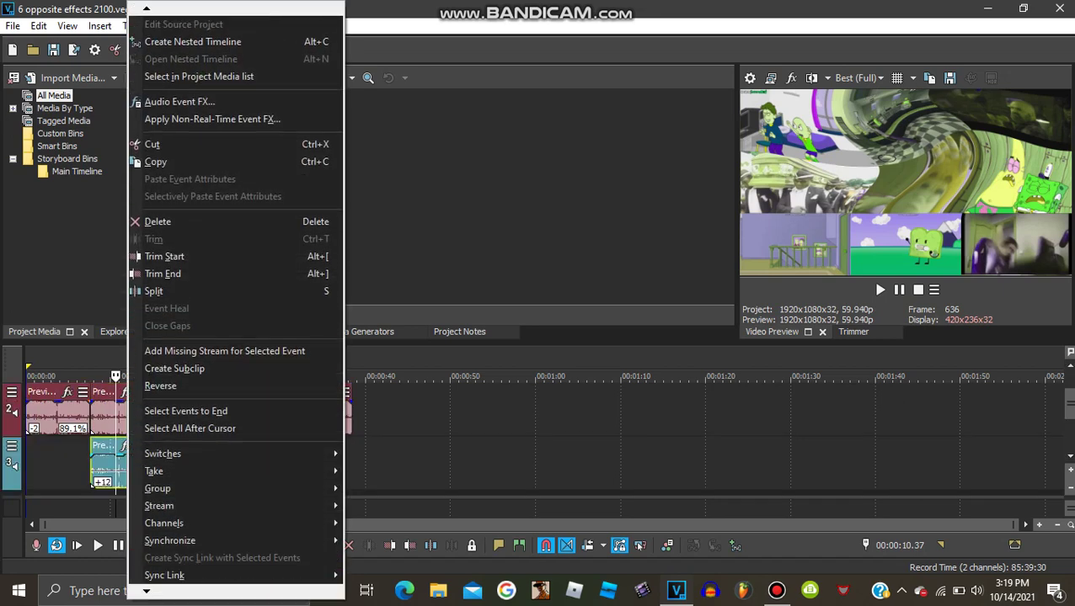
left_click(168, 566)
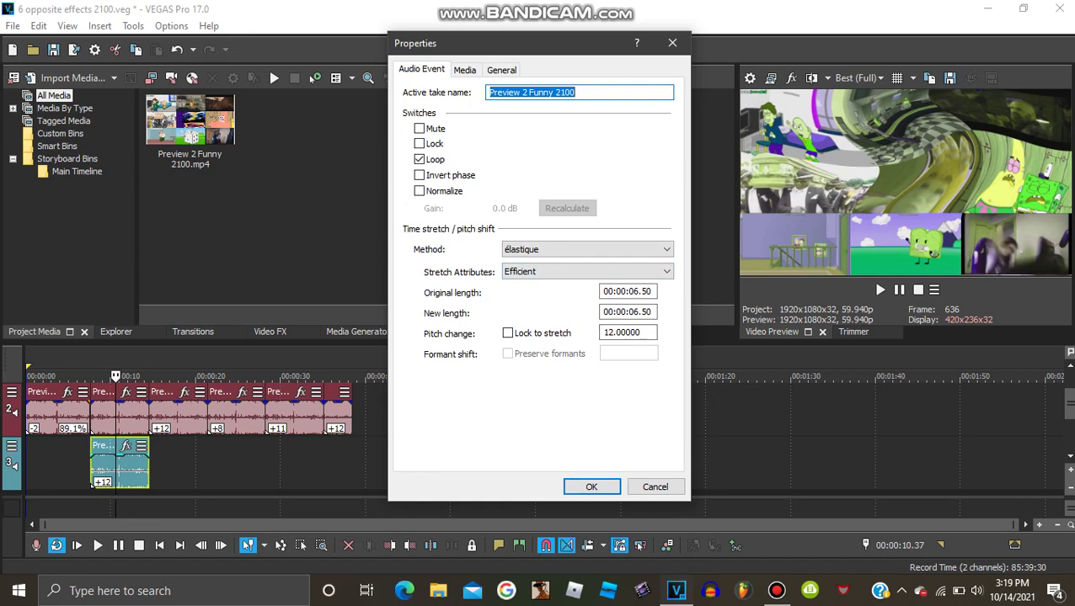
key("Return")
scroll(190, 438, "up", 2)
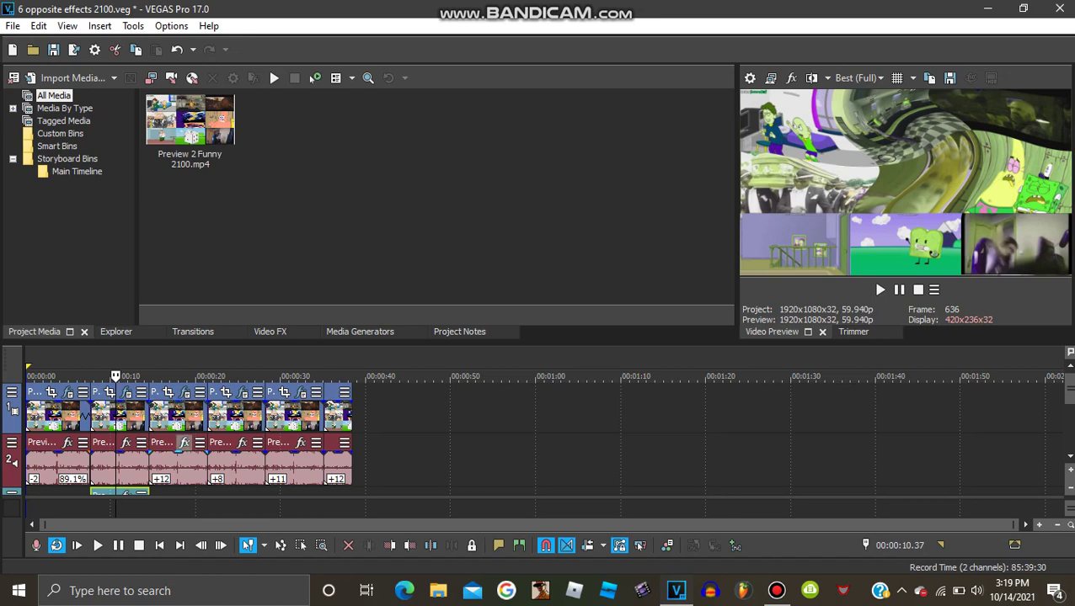
Examine the HSL Adjust effect settings applied to the third video clip.
left_click(178, 462)
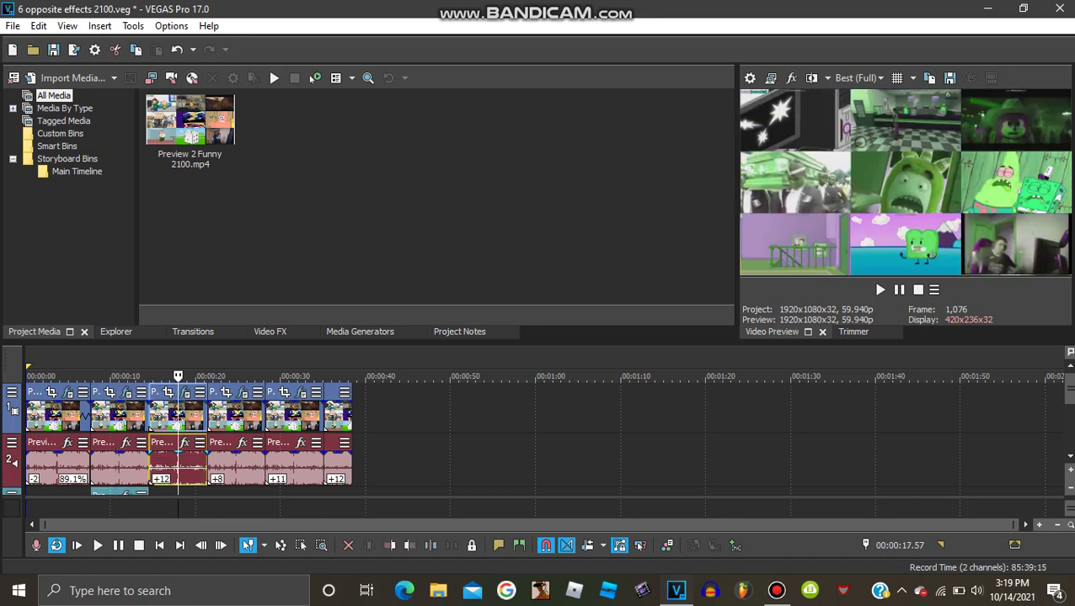
left_click(184, 392)
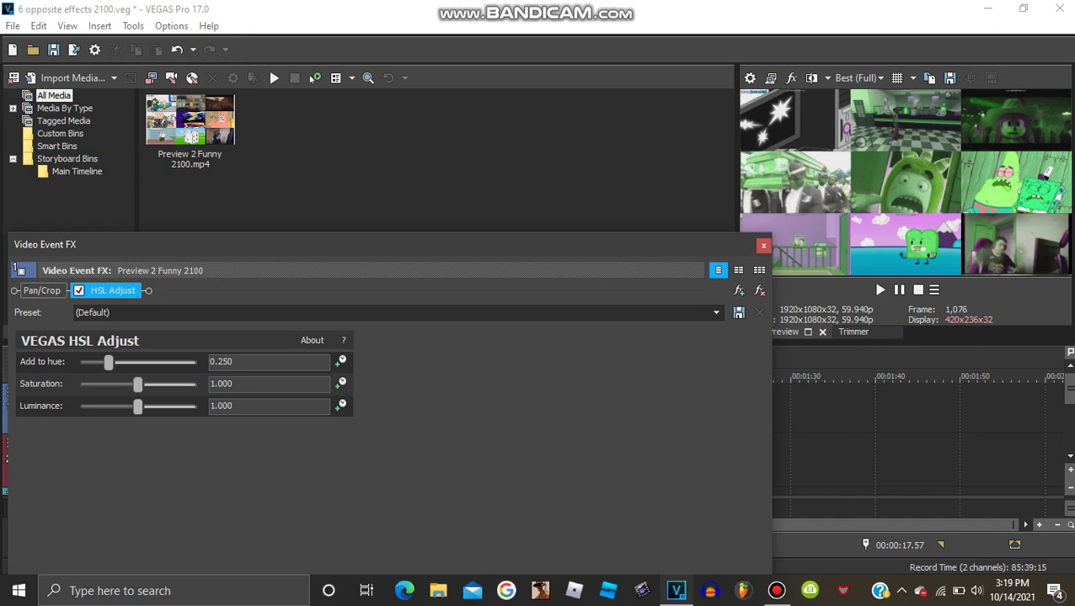
left_click(763, 246)
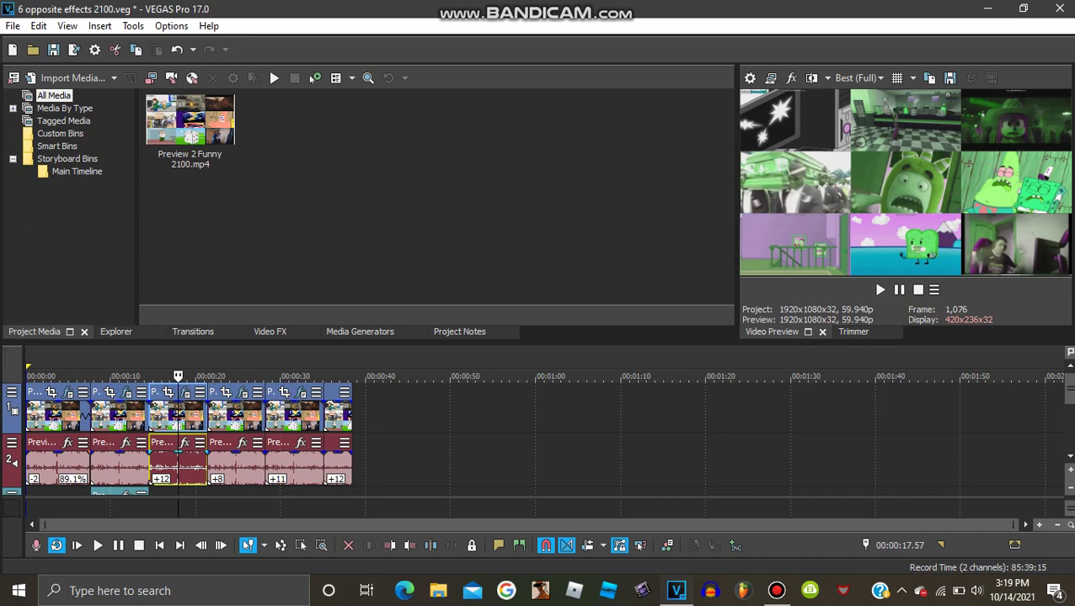
Check the time stretch and pitch shift properties of the third clip's audio event.
right_click(187, 464)
mouse_move(207, 592)
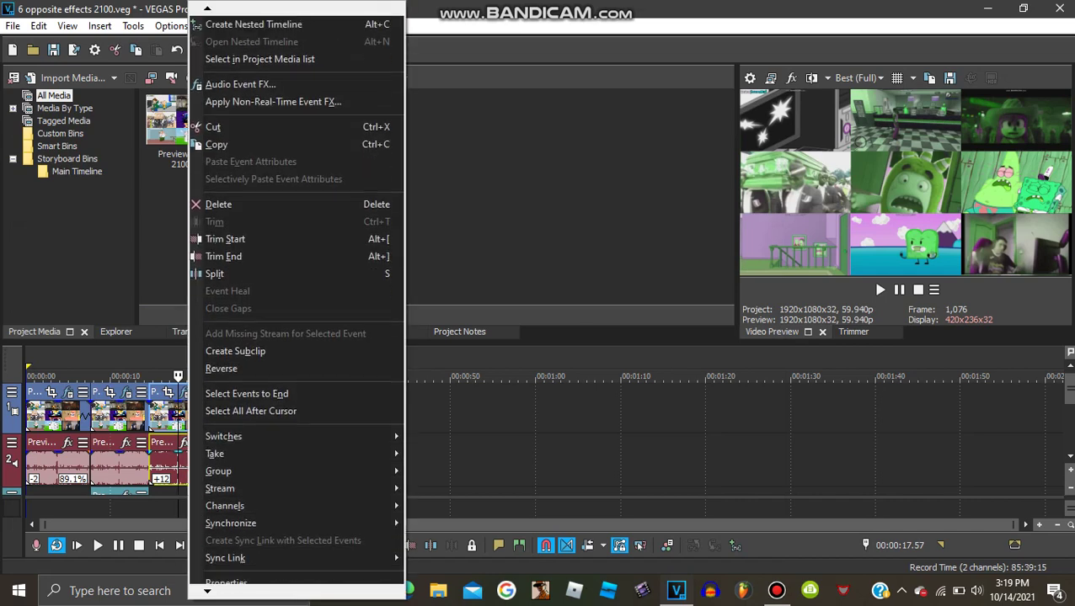
left_click(229, 566)
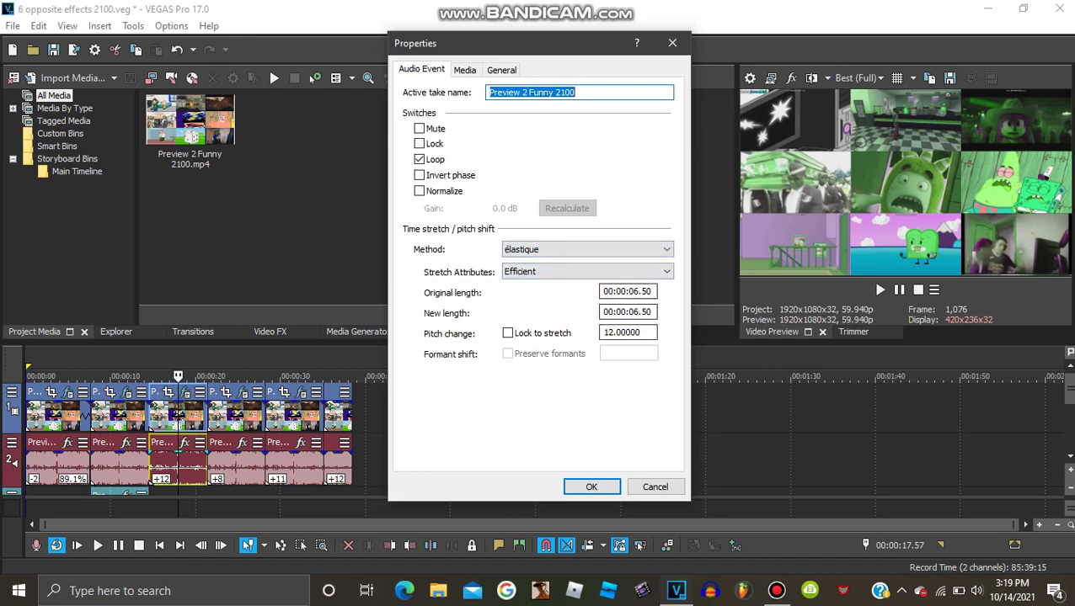
left_click(591, 487)
key("Return")
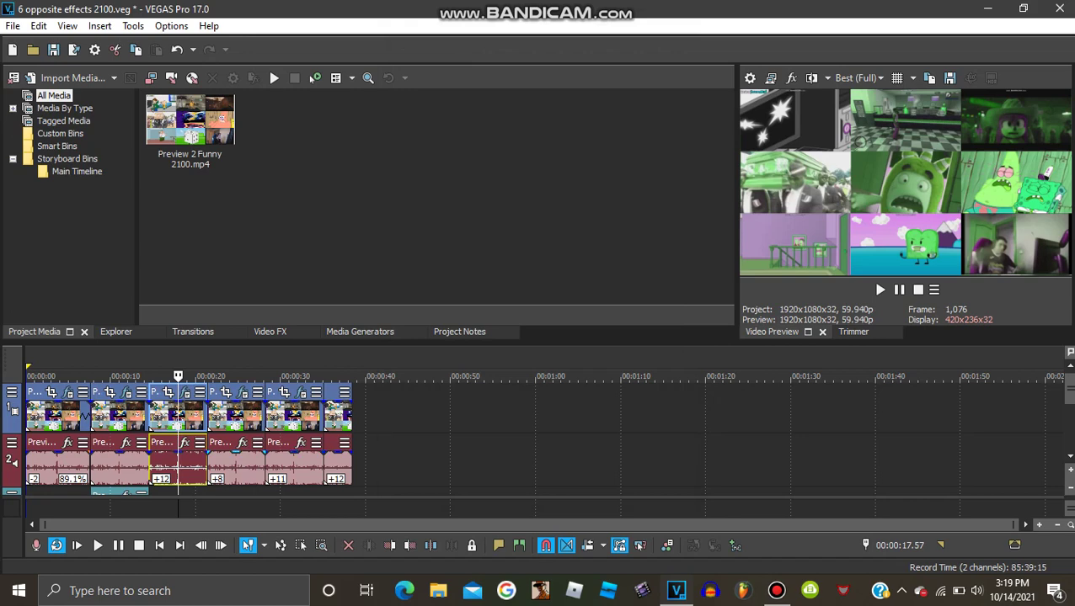
Examine the HSL Adjust and Spherize effect settings applied to the fourth video clip.
left_click(256, 465)
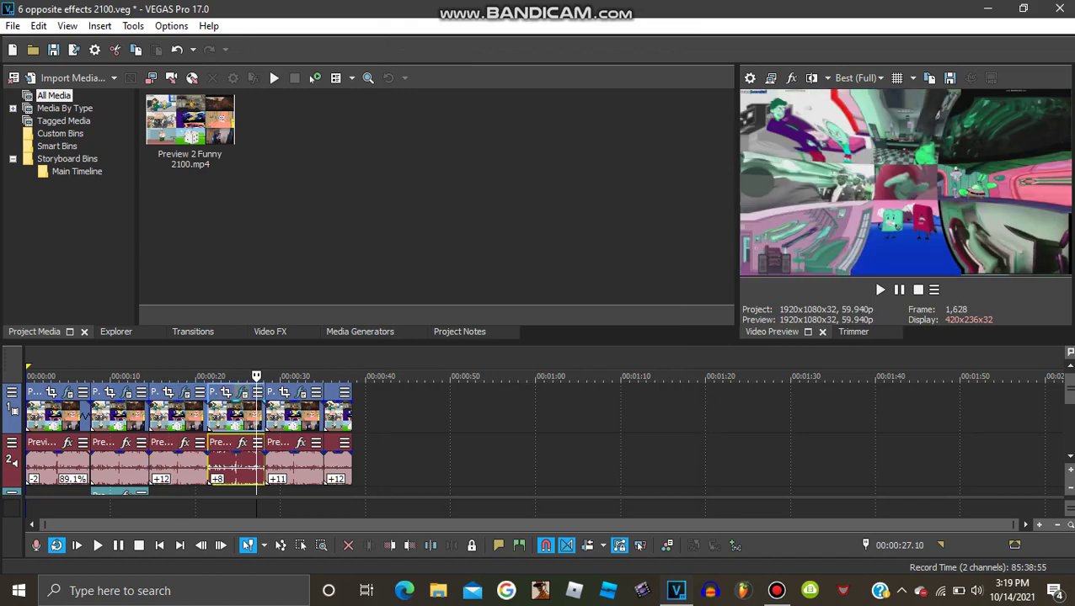
left_click(243, 394)
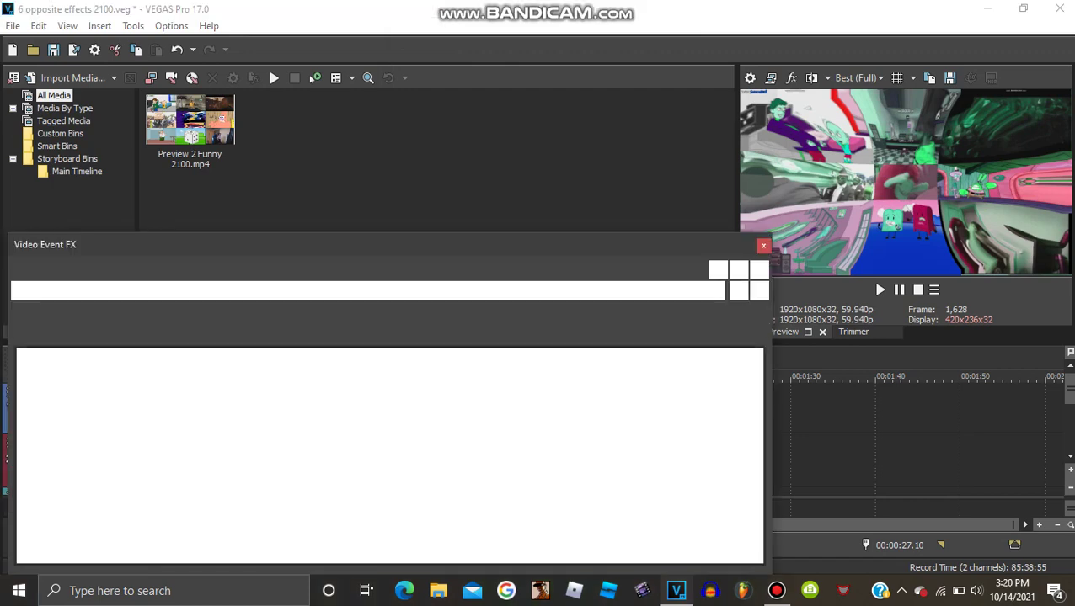
left_click(113, 290)
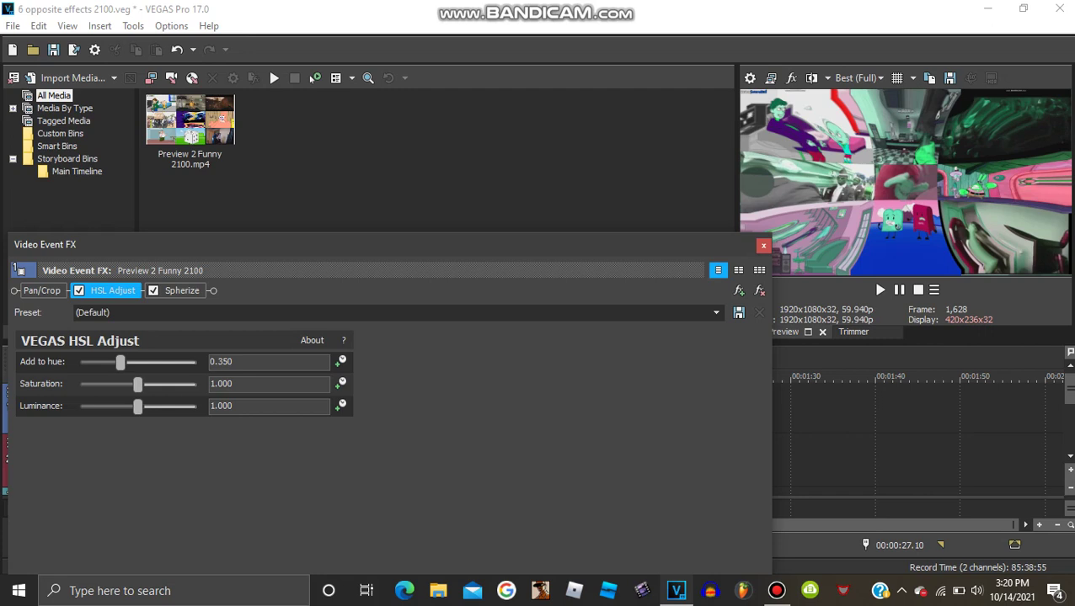
key("Right")
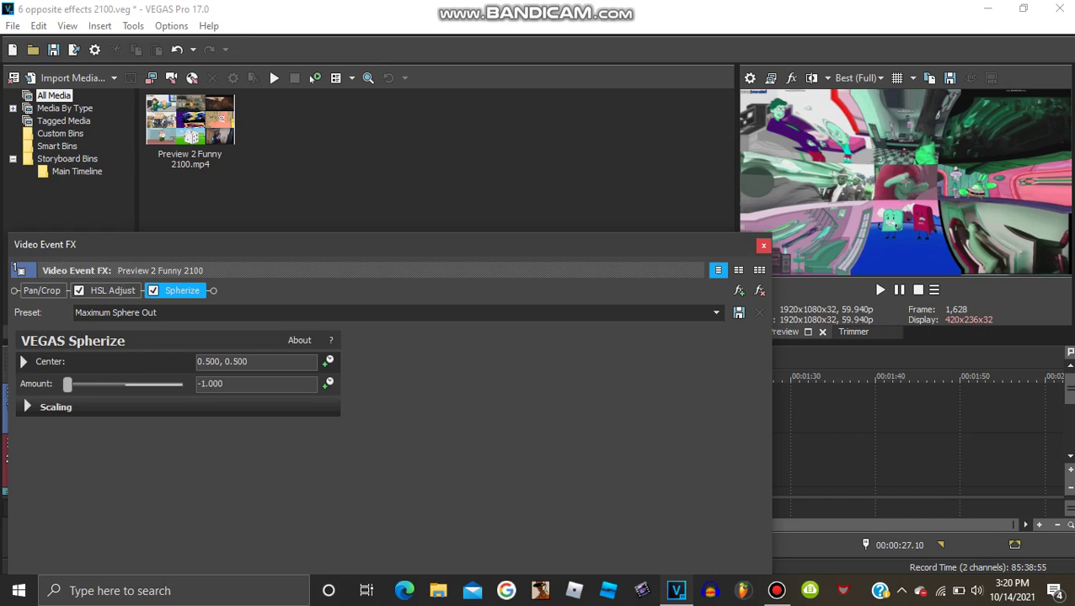
key("alt+F4")
Check the time stretch and pitch shift properties of the fourth clip's audio event.
right_click(232, 463)
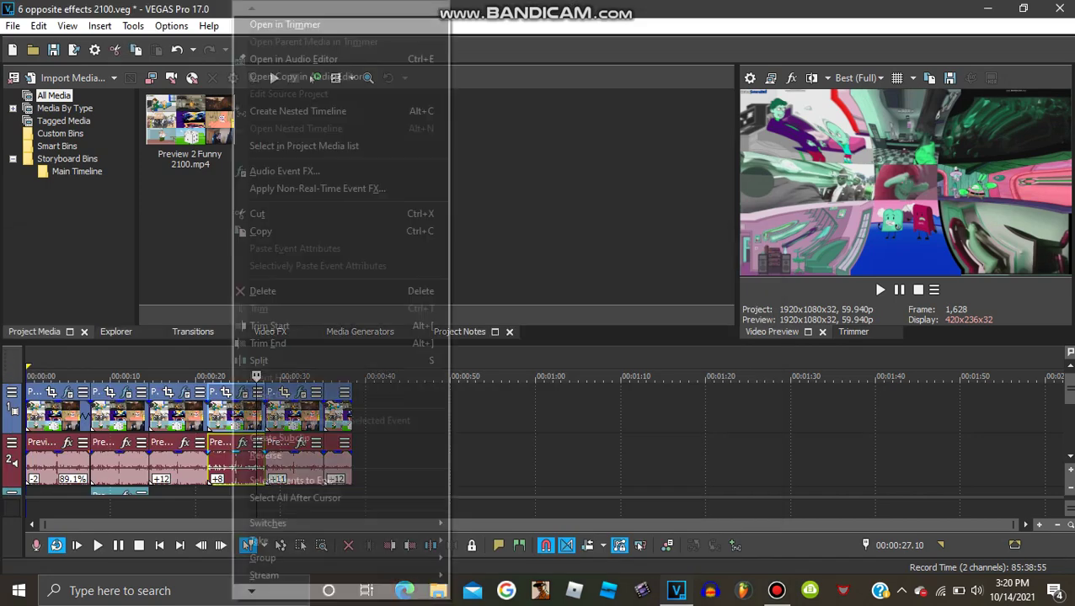
mouse_move(251, 592)
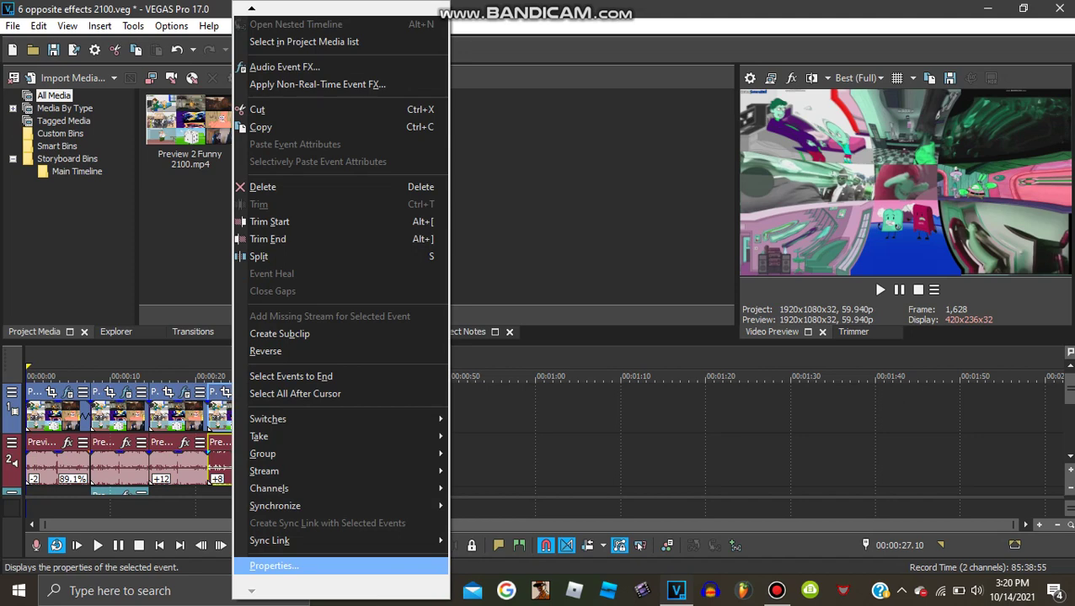
left_click(278, 566)
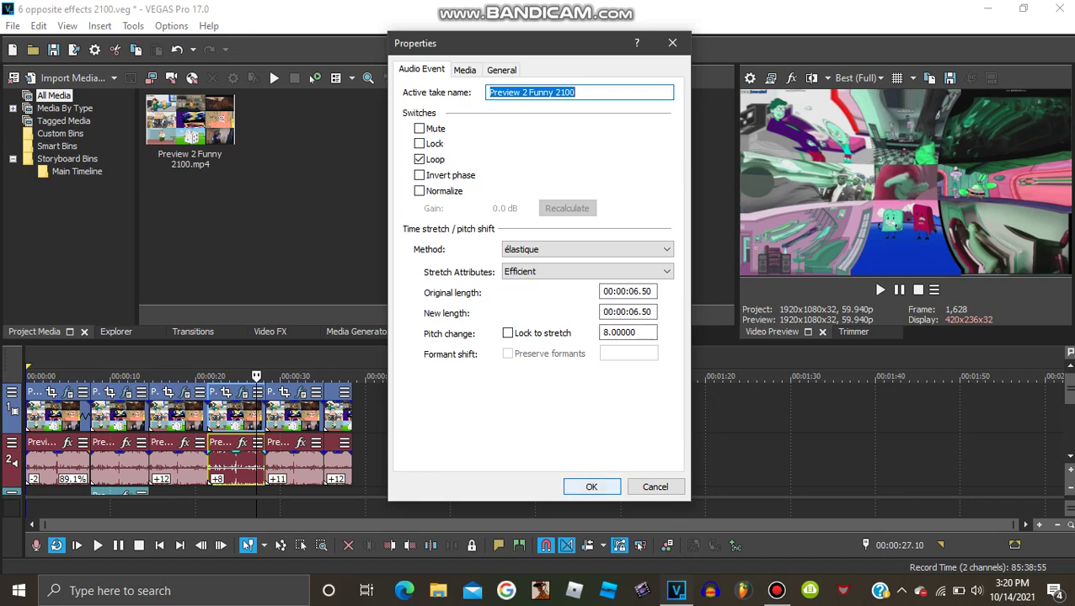
key("Return")
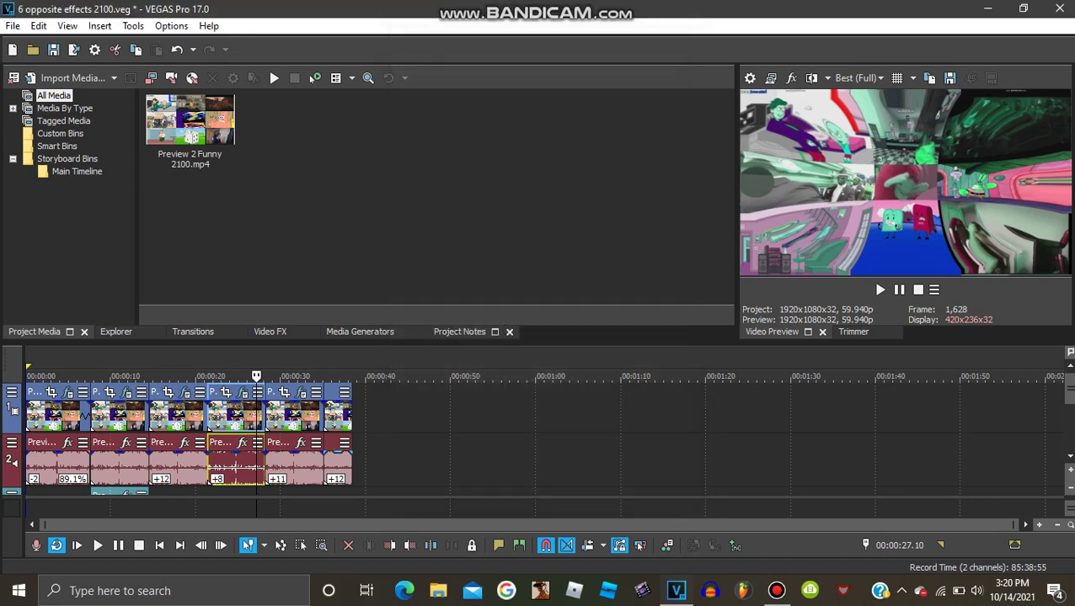
Examine the Spherize and Mirror effect settings applied to the fifth video clip.
left_click(281, 463)
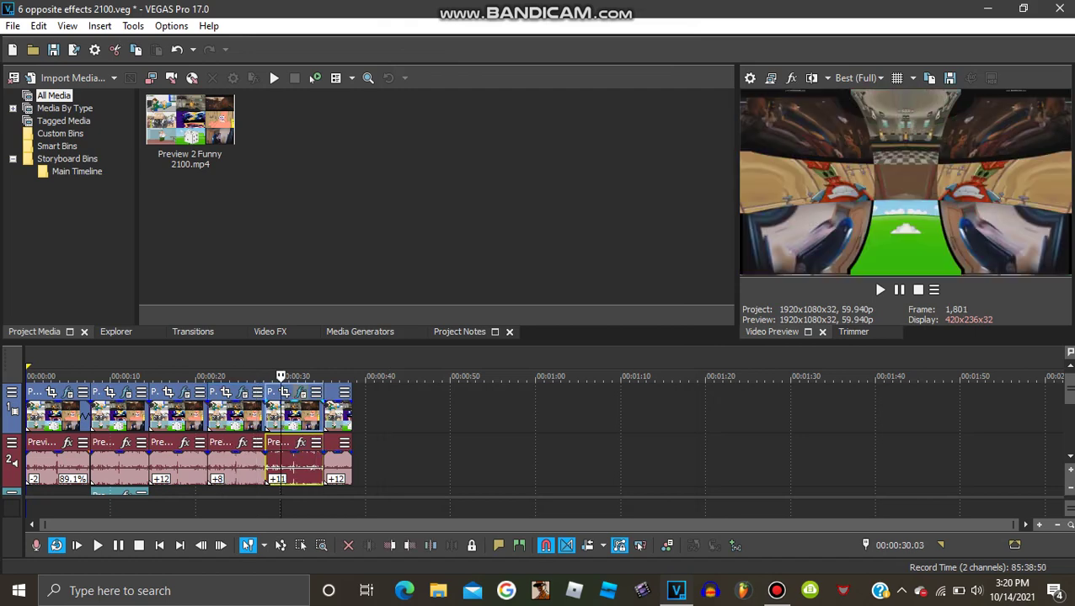
left_click(300, 392)
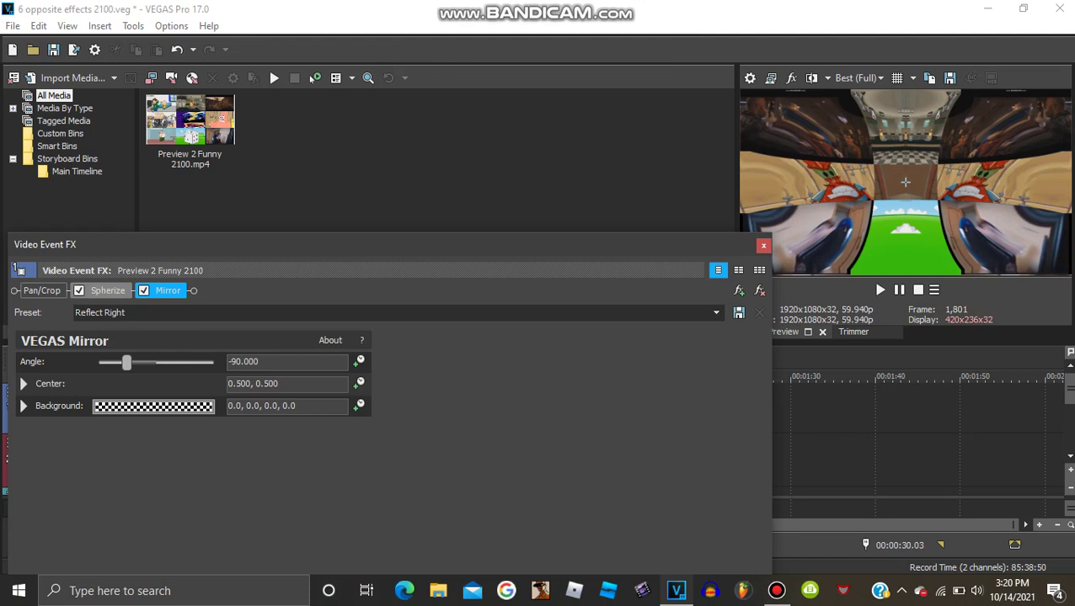
left_click(107, 291)
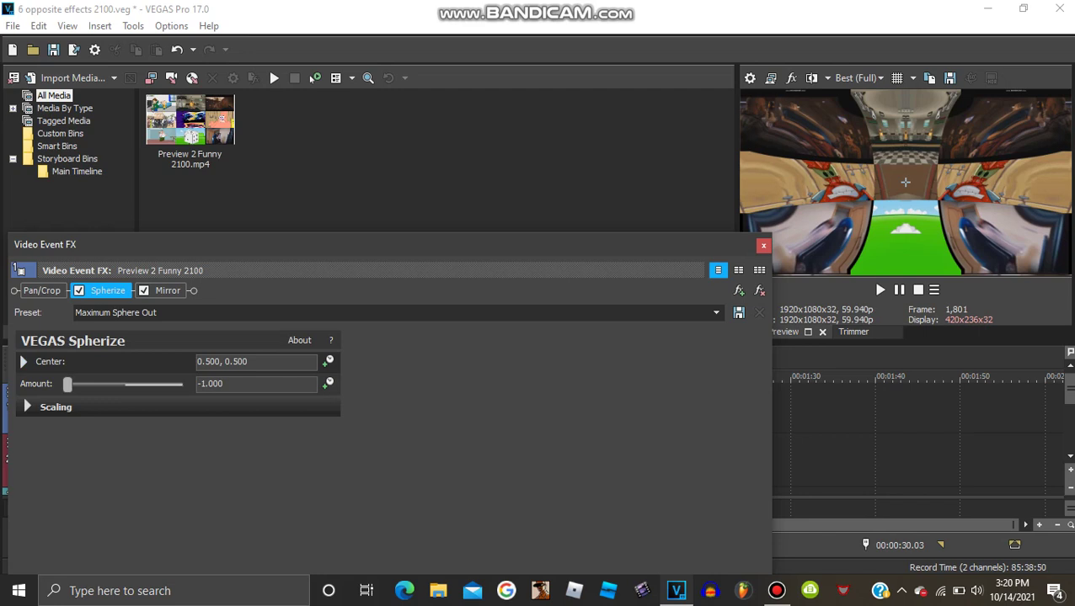
left_click(168, 290)
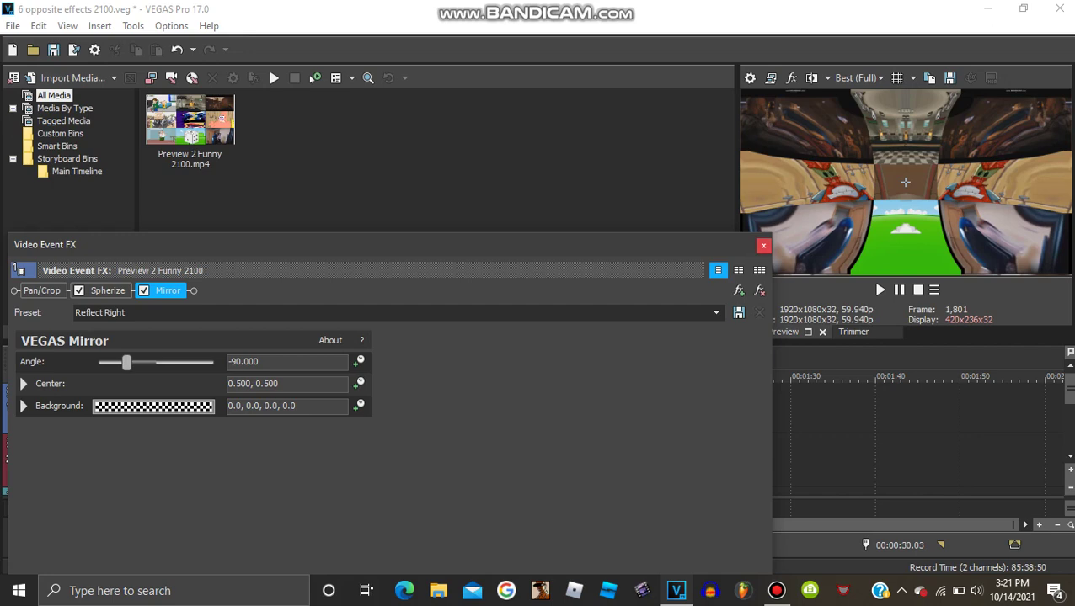
left_click(763, 245)
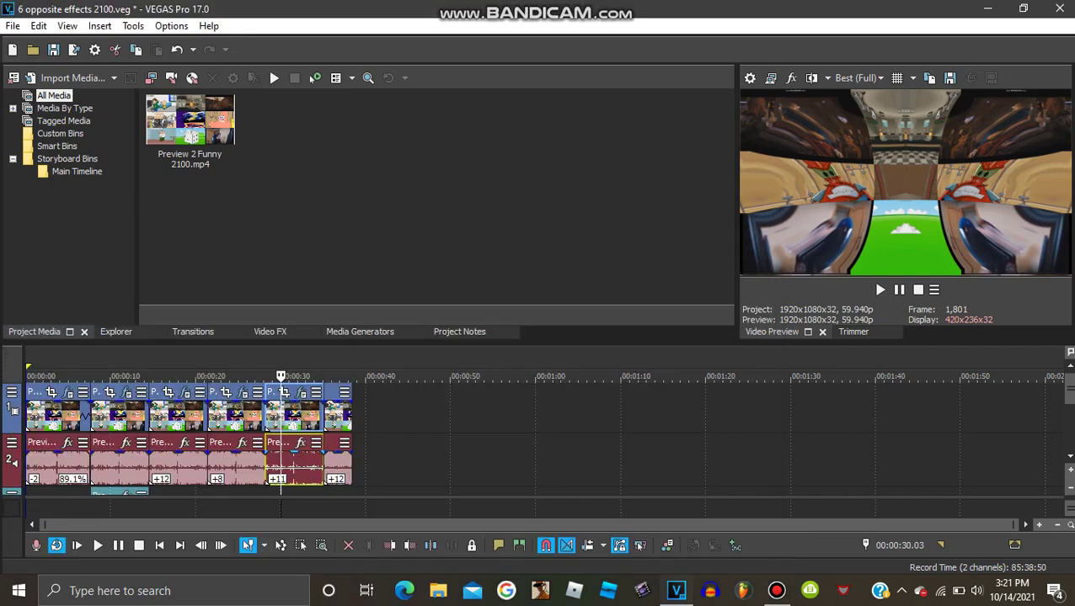
Check the time stretch and pitch shift properties of the fifth clip's audio event.
right_click(293, 463)
mouse_move(312, 592)
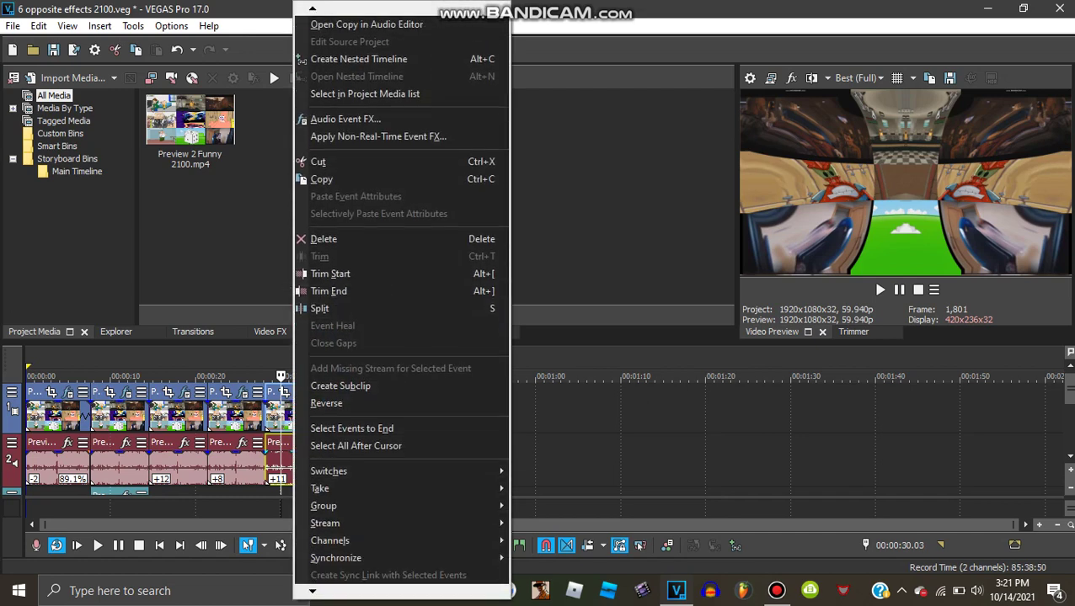
scroll(400, 337, "down", 3)
left_click(334, 566)
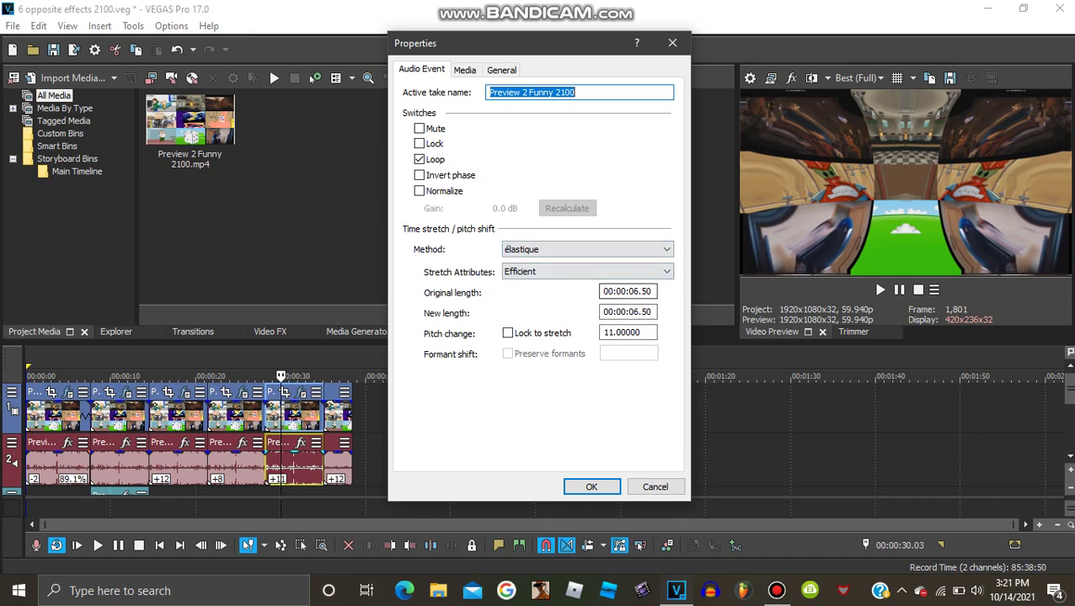
left_click(591, 487)
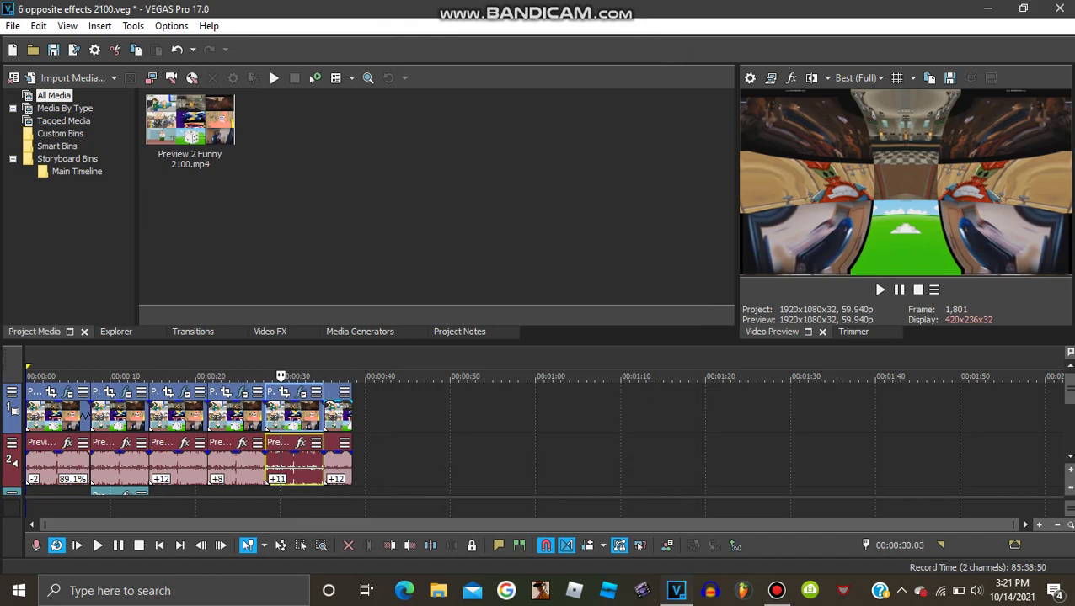
Check the playback rate in the video event properties of the sixth, shortest clip on track 1.
left_click(336, 413)
right_click(336, 413)
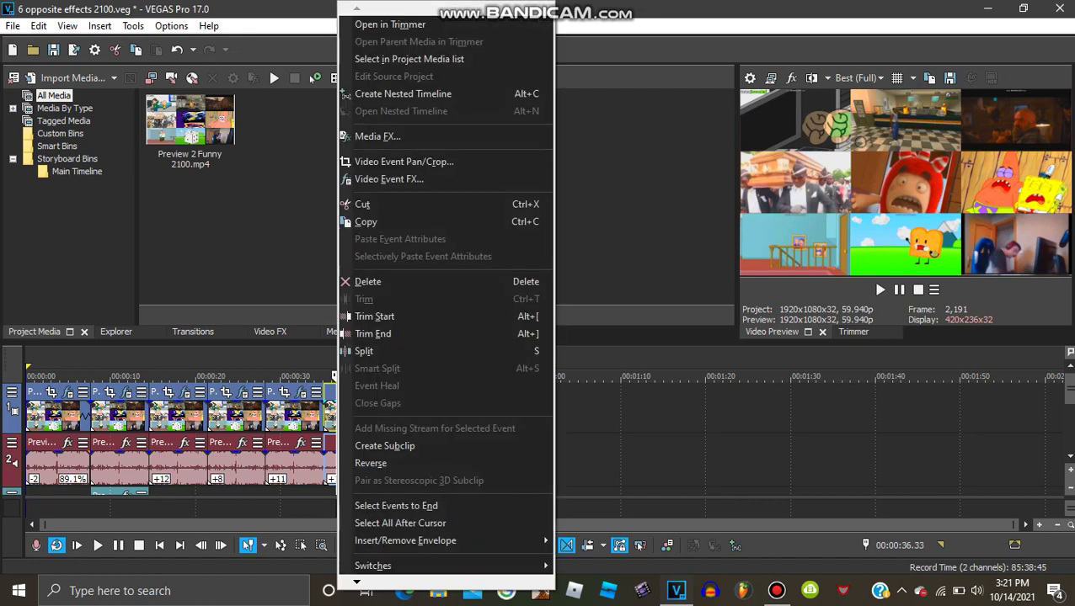
scroll(444, 337, "down", 5)
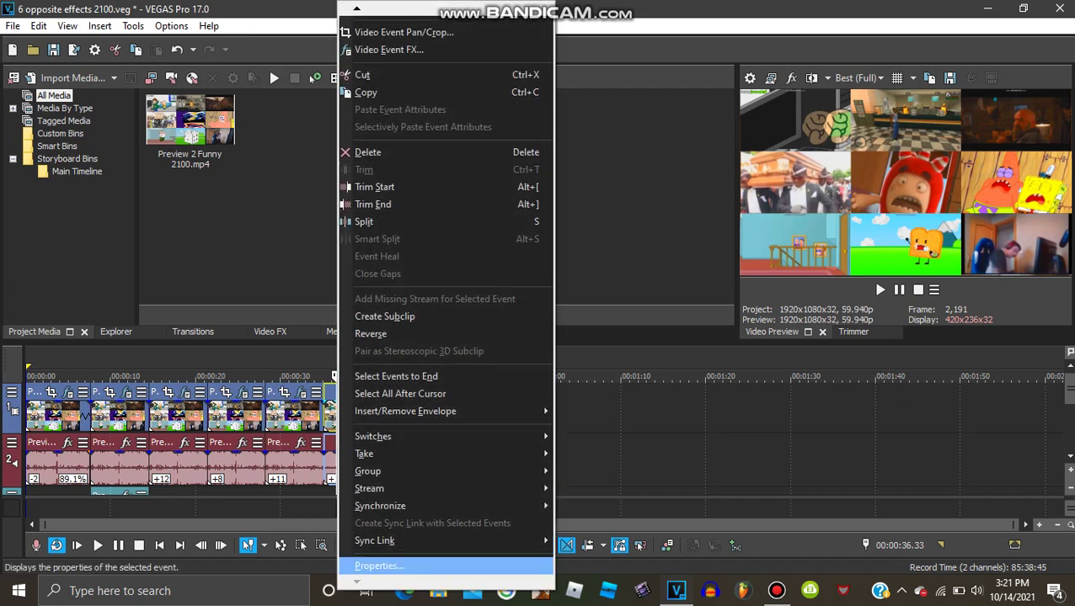
left_click(379, 566)
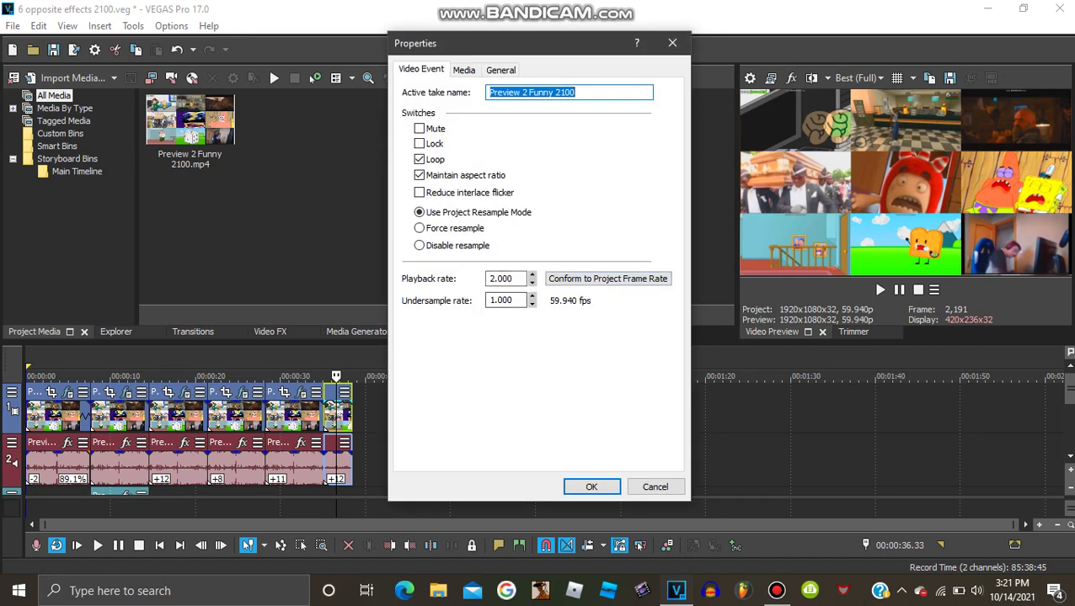
left_click(591, 487)
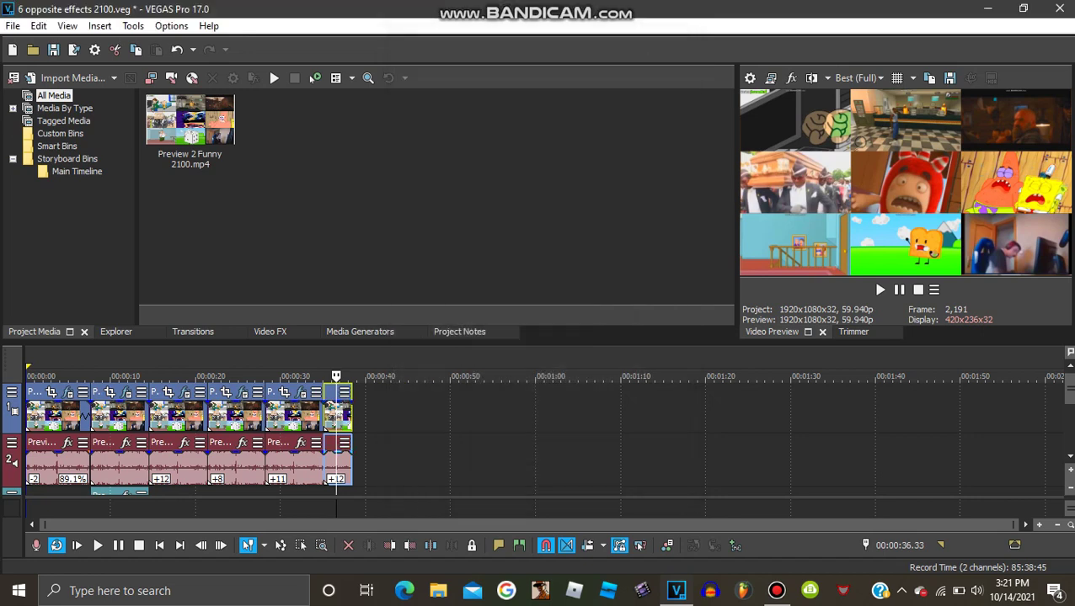
Check the time stretch and pitch shift properties of the sixth clip's audio event.
right_click(330, 408)
mouse_move(363, 591)
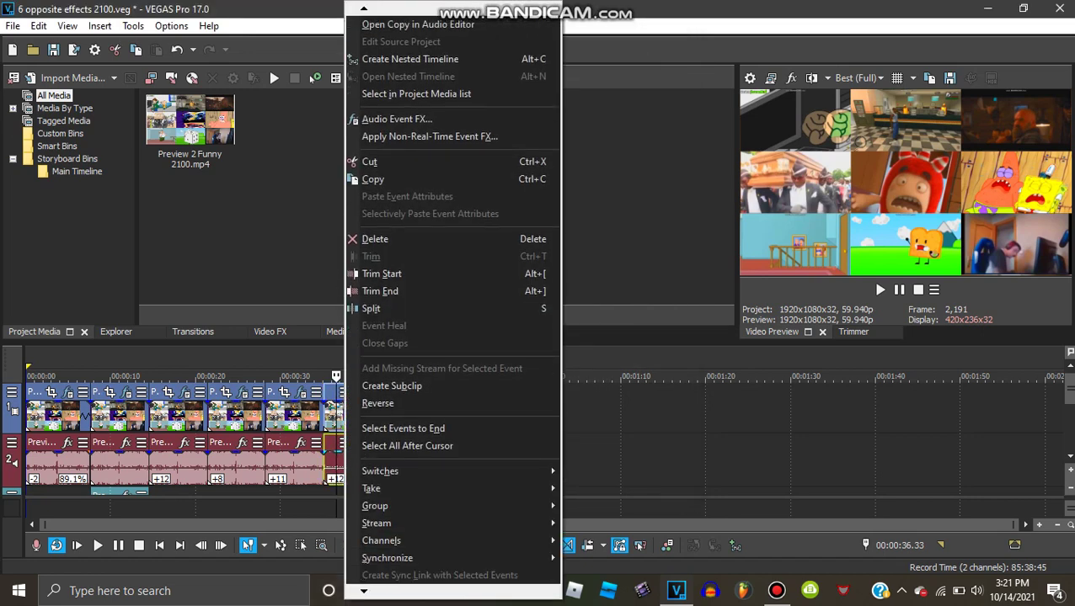
left_click(388, 566)
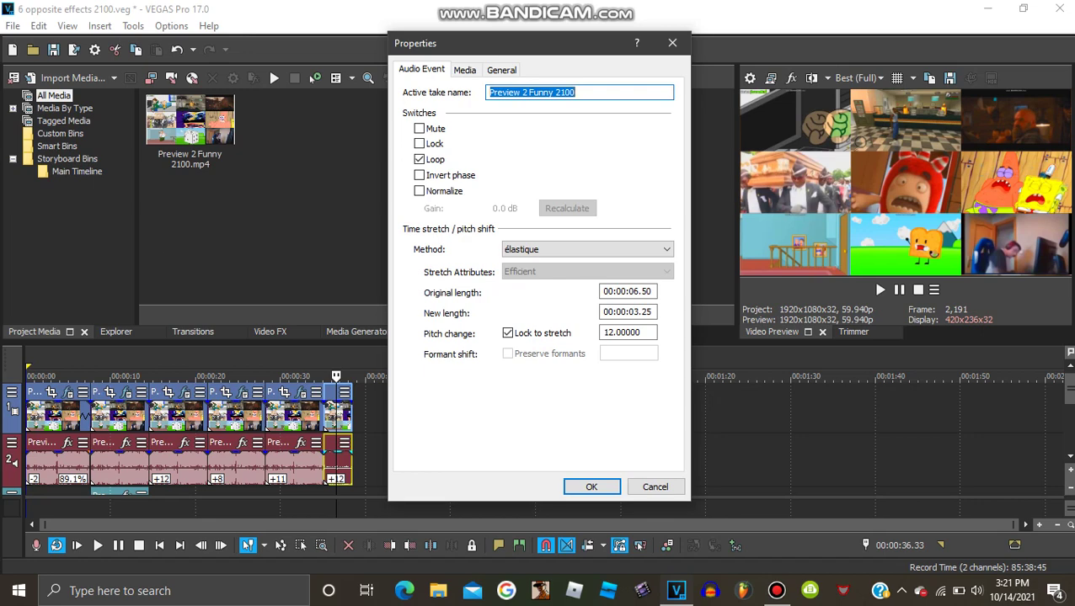
key("Return")
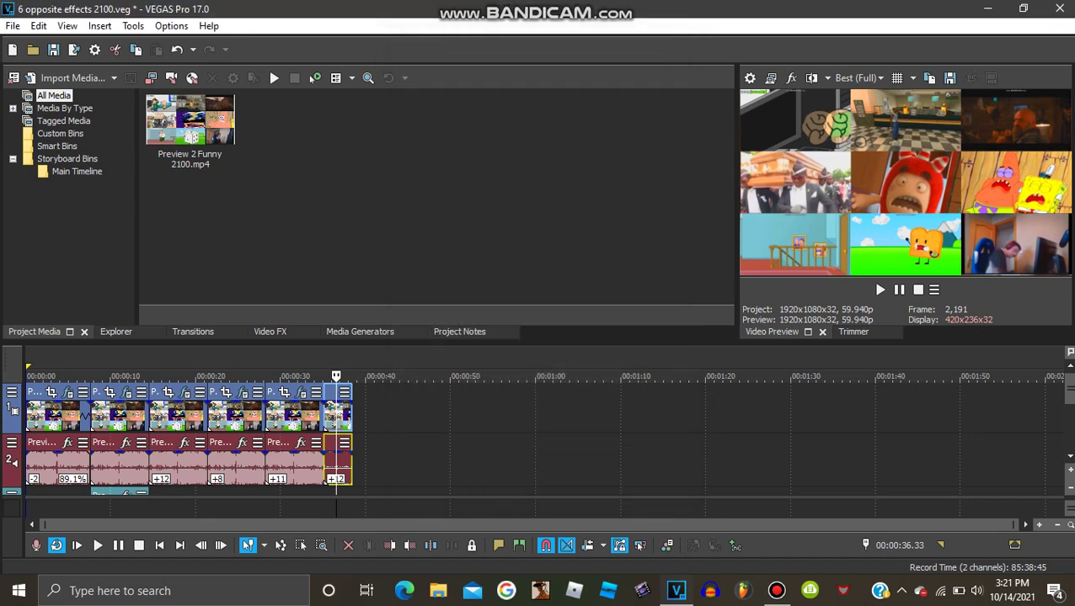
Play the whole project from its beginning through the last clip, then stop playback.
left_click(933, 289)
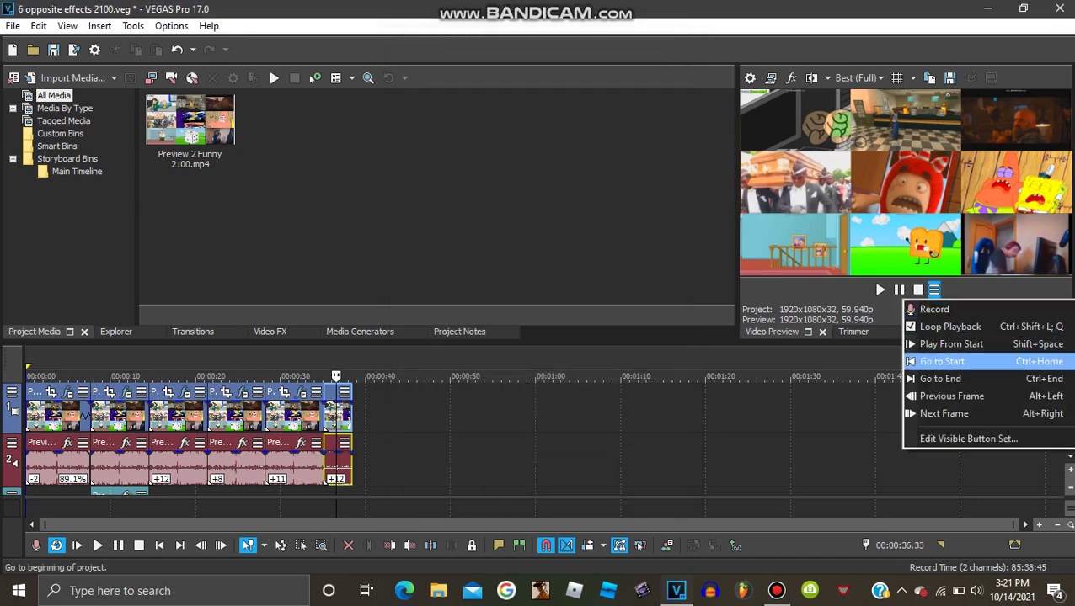
left_click(941, 361)
left_click(879, 289)
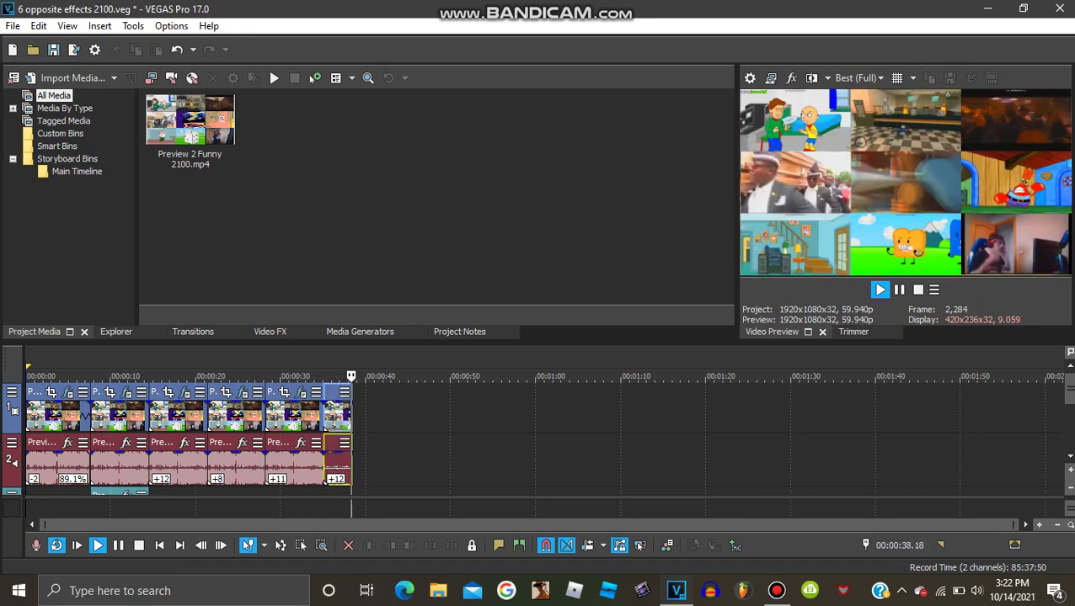
key("space")
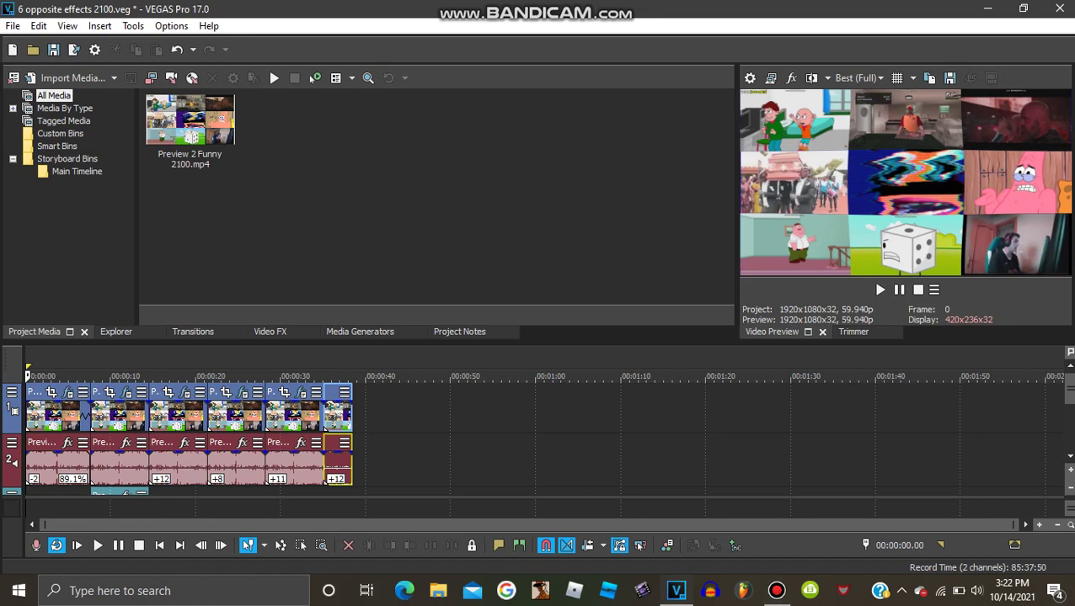
left_click(777, 590)
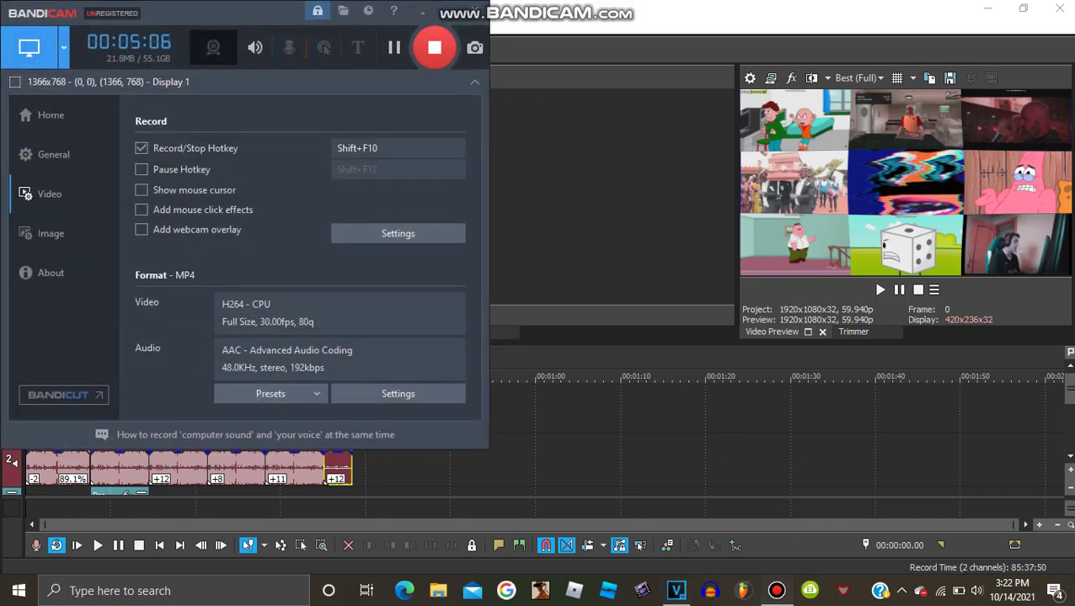